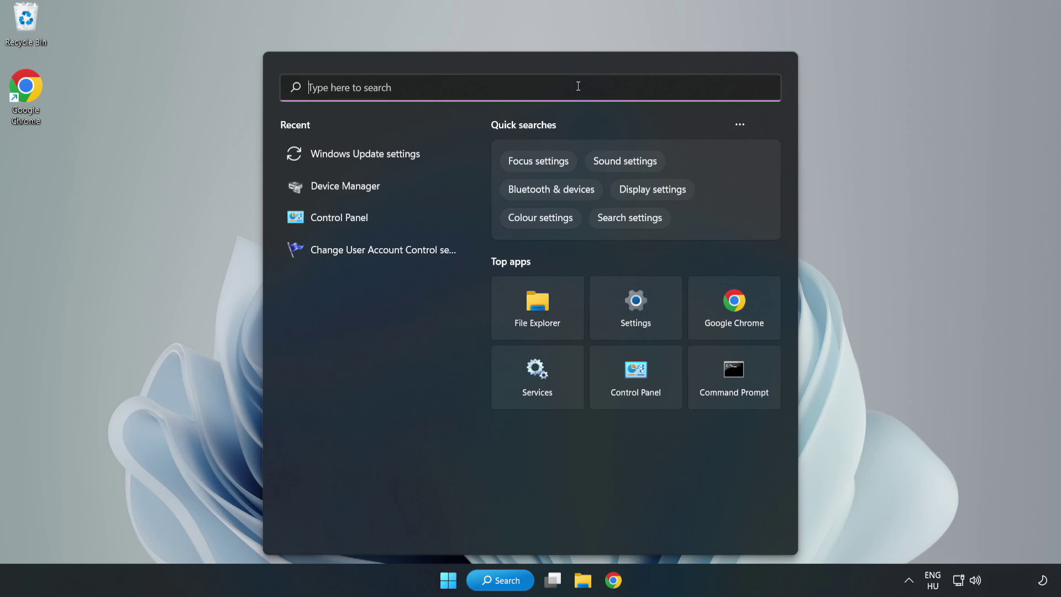
Search Windows for "device manager" and open Device Manager.
type("device m")
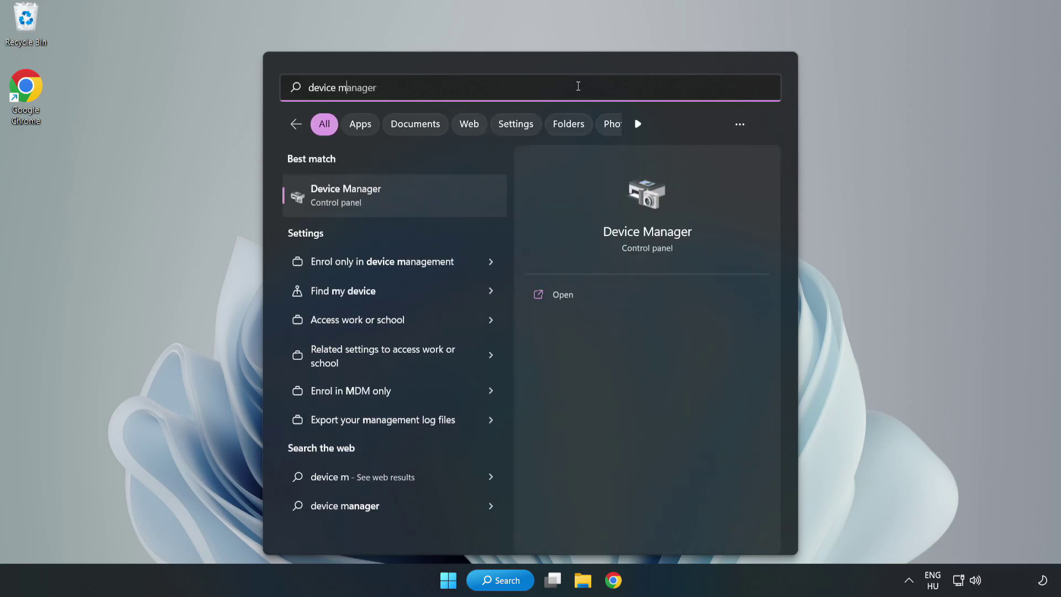
type("anager")
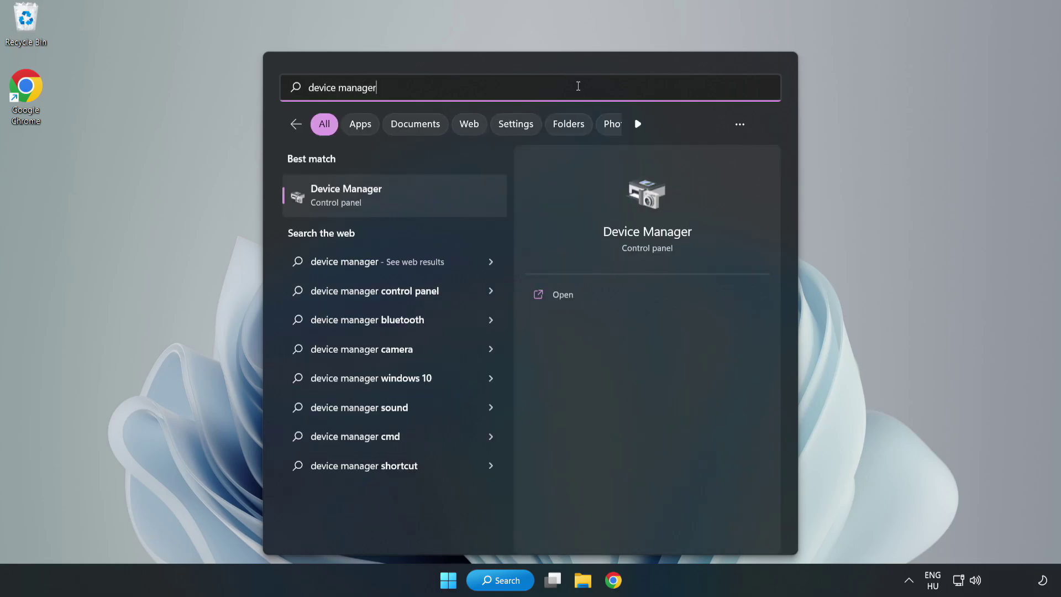
left_click(394, 203)
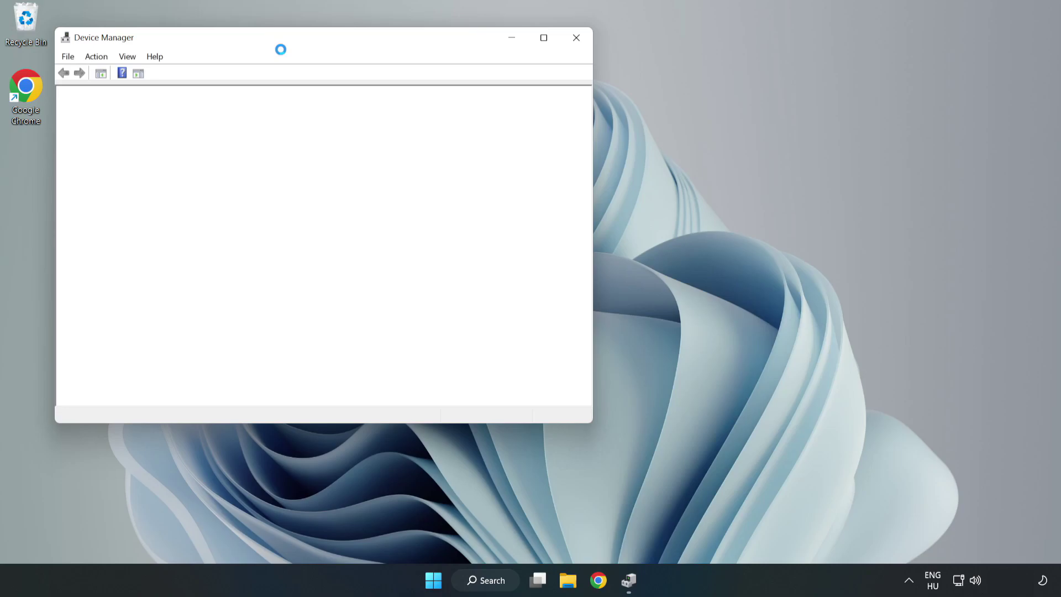
left_click_drag(285, 40, 474, 94)
Run an automatic driver update for the VMware SVGA 3D display adapter, then close the wizard and Device Manager.
left_click(286, 213)
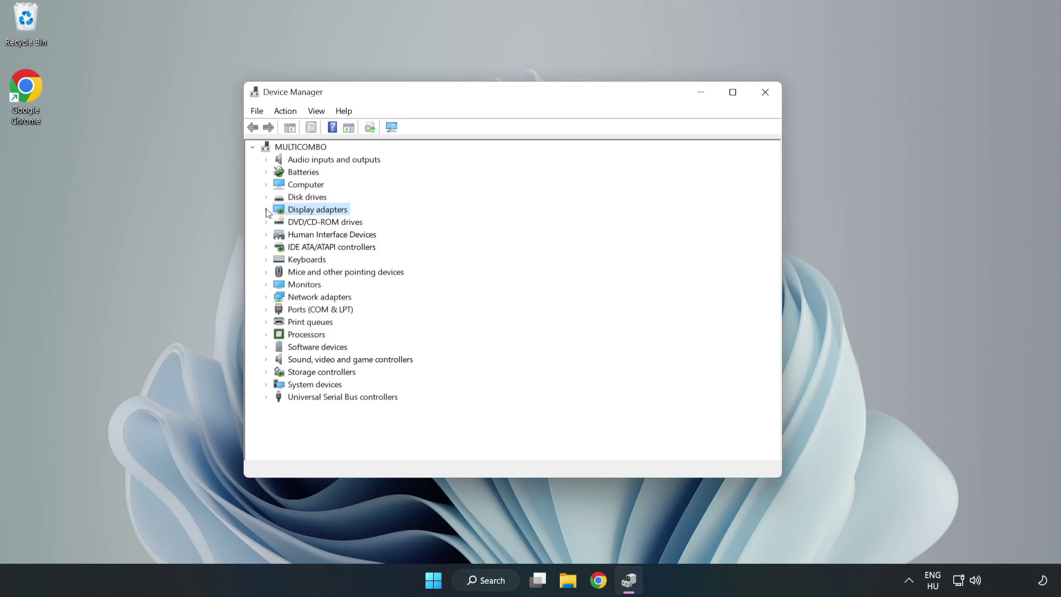
left_click(266, 211)
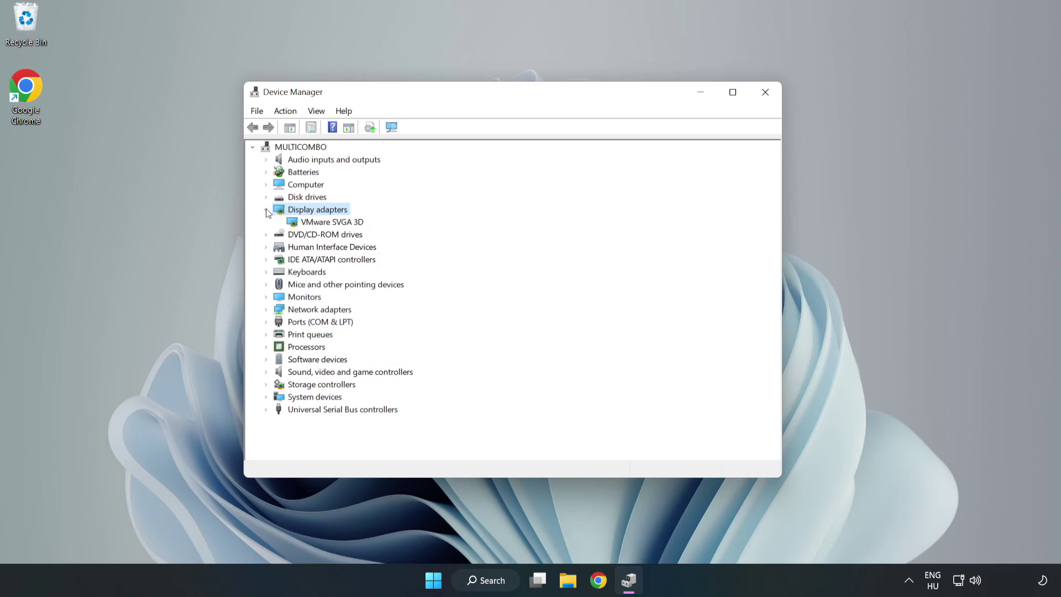
left_click(297, 223)
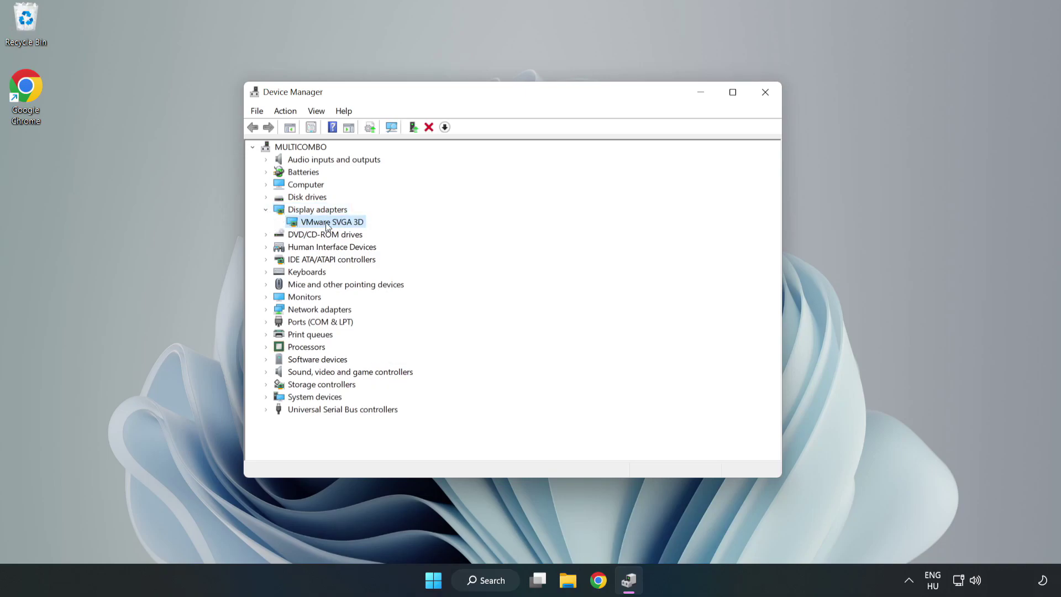
right_click(330, 226)
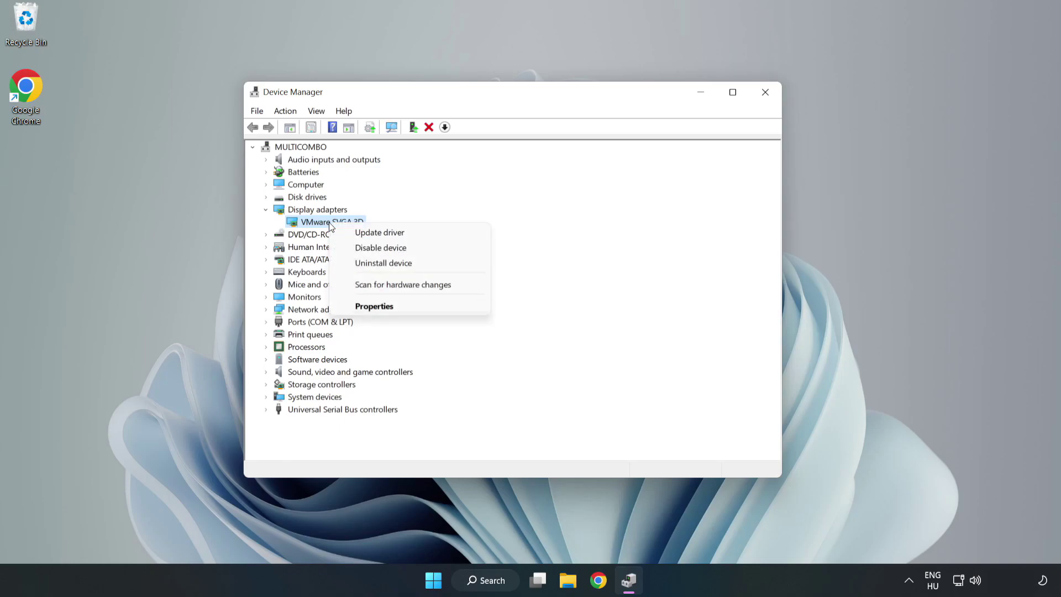
left_click(412, 236)
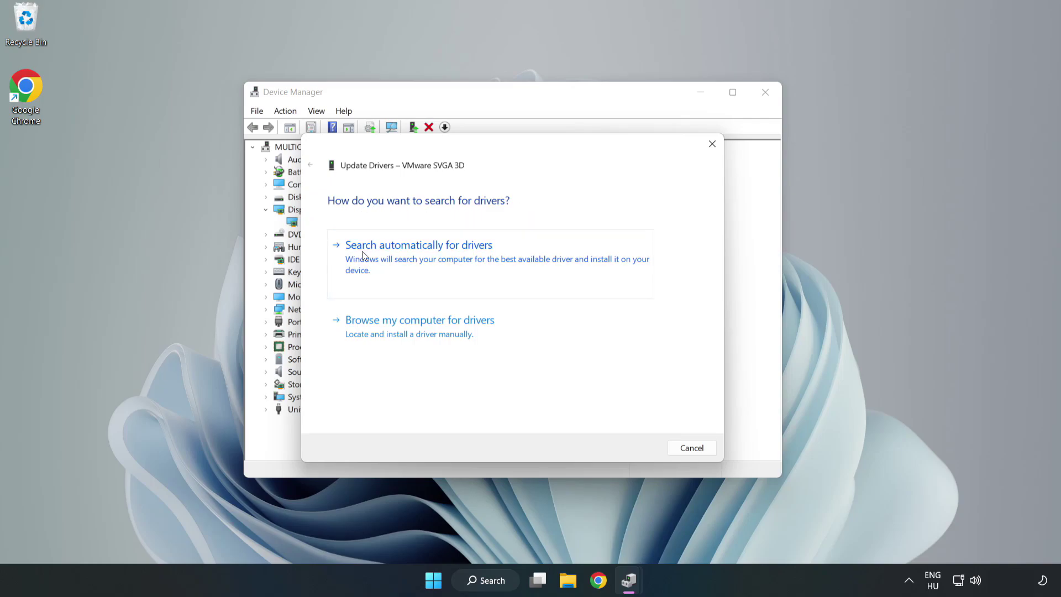
left_click(422, 258)
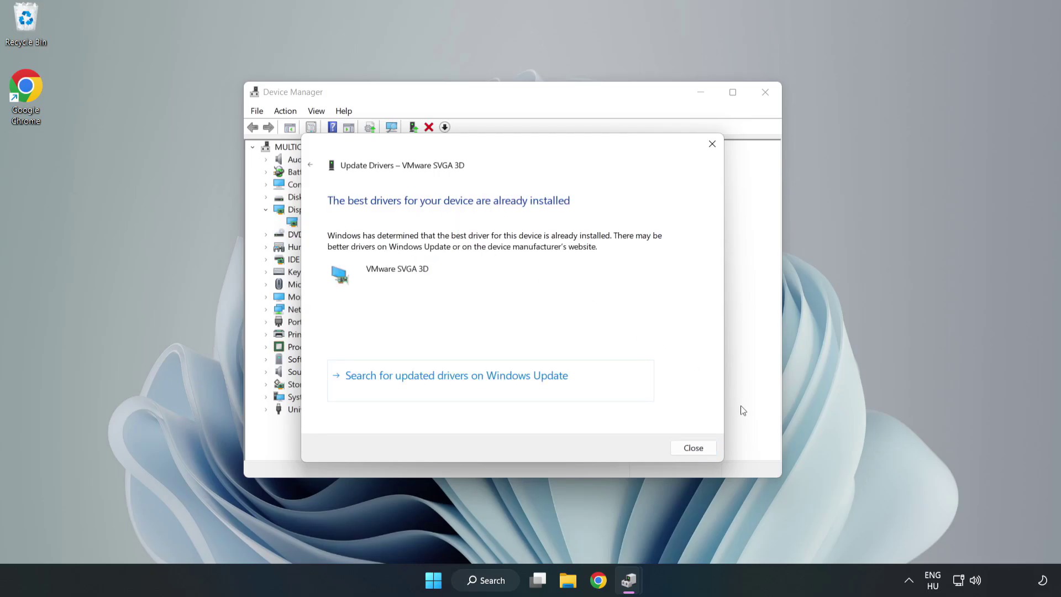
left_click(694, 449)
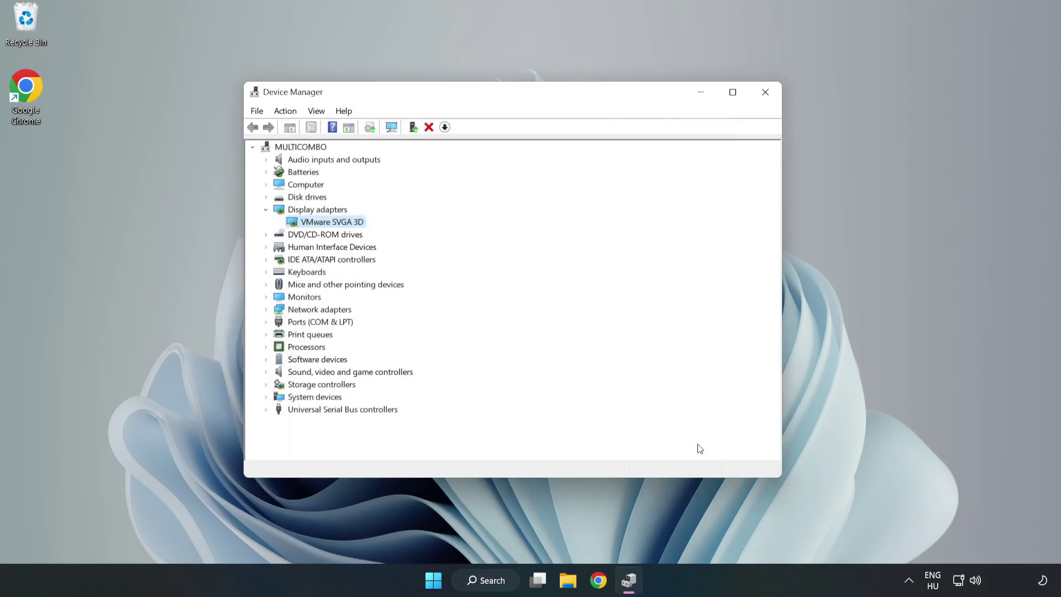
left_click(766, 93)
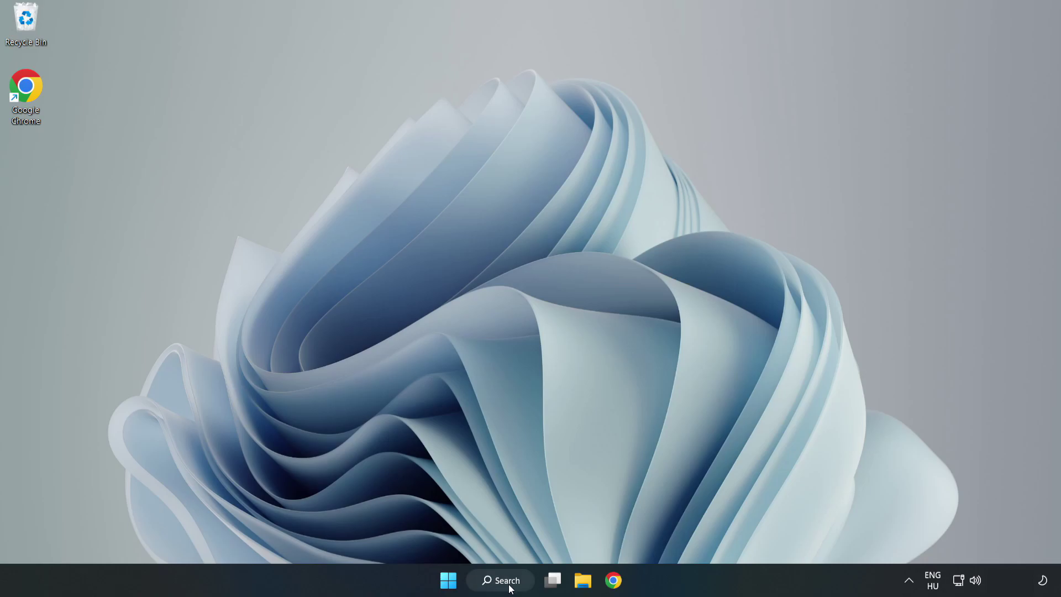
Search Windows for "updates", check for updates in the Windows Update settings, and close Settings.
left_click(489, 579)
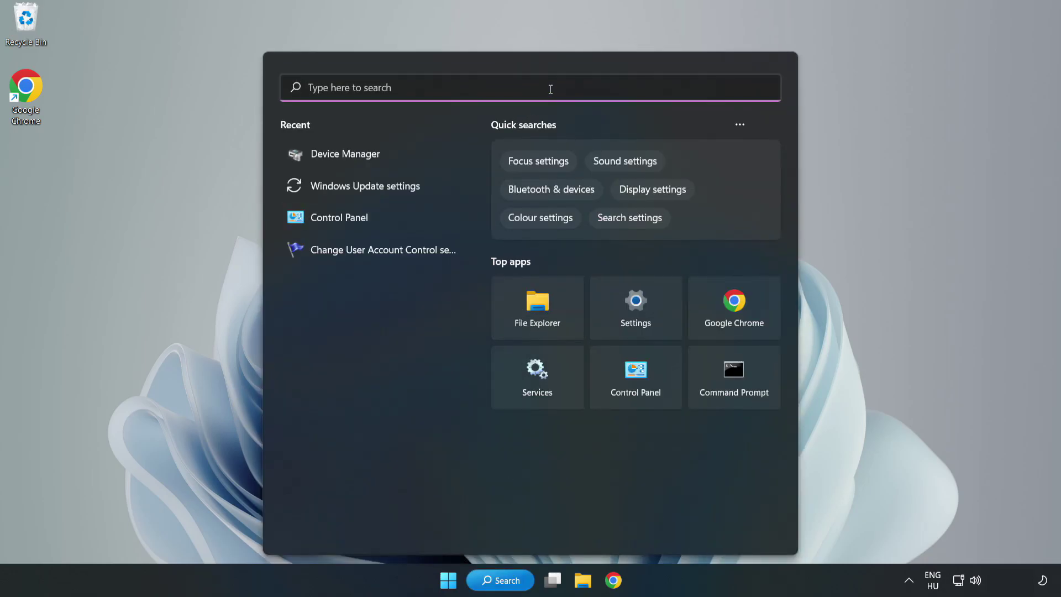
type("updates")
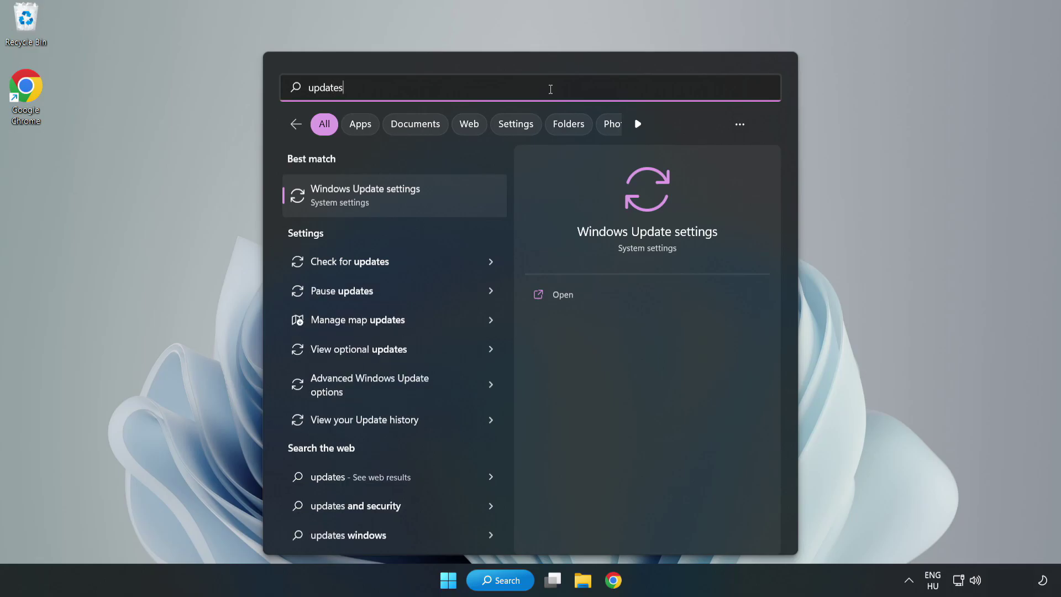
left_click(378, 198)
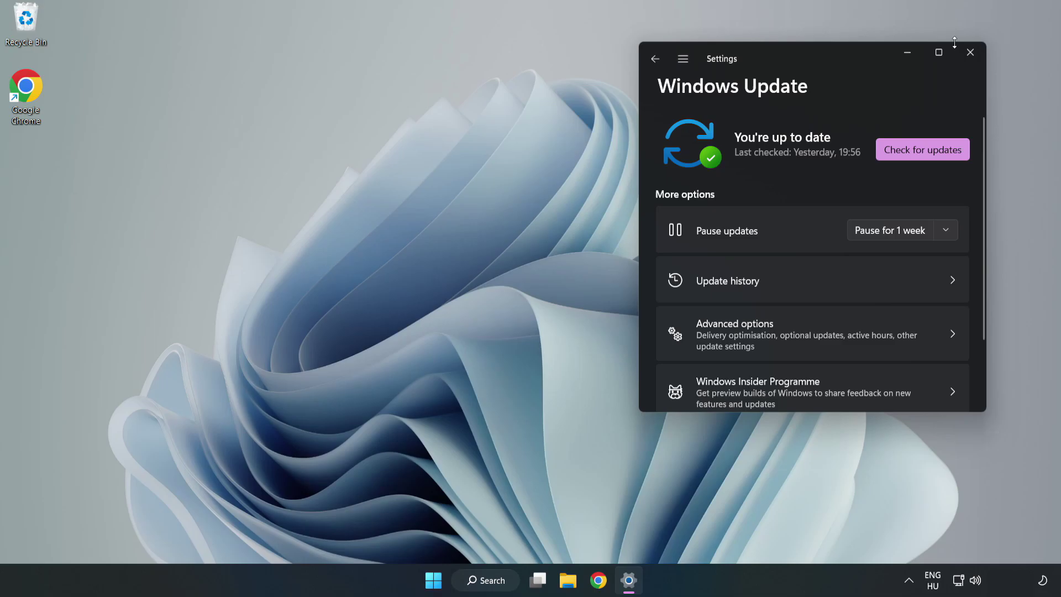
left_click(938, 52)
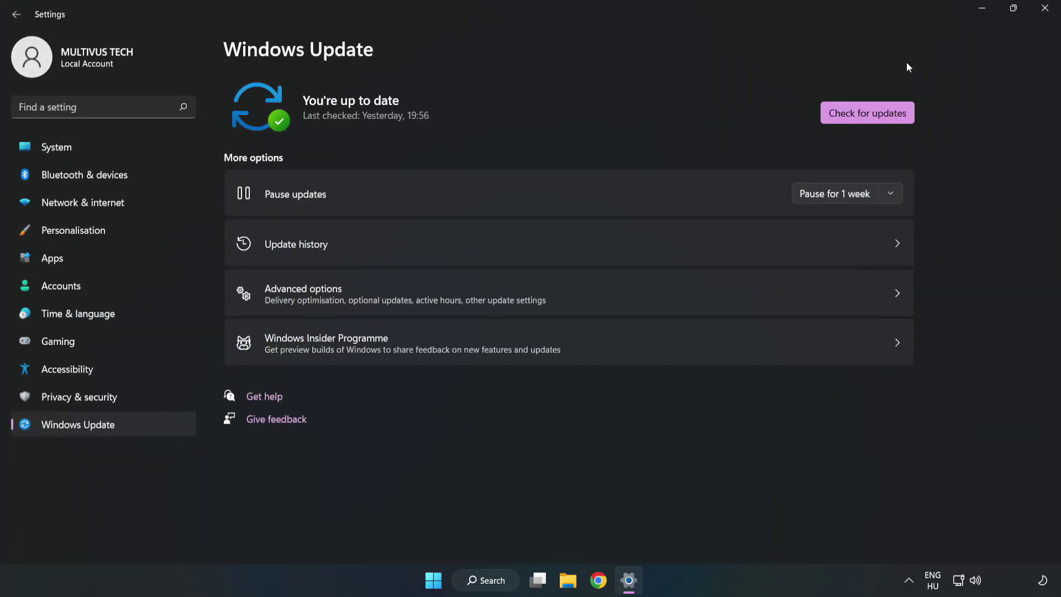
left_click(871, 114)
left_click(1044, 7)
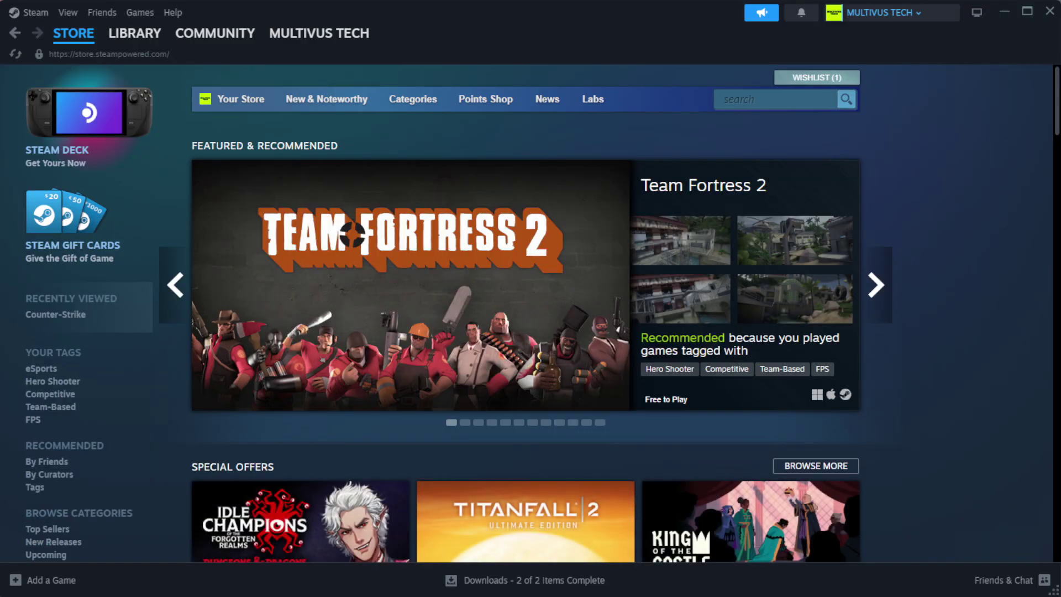
In the Steam library, verify the integrity of the installed files of YOUR NOT WORKING GAME.
mouse_move(138, 40)
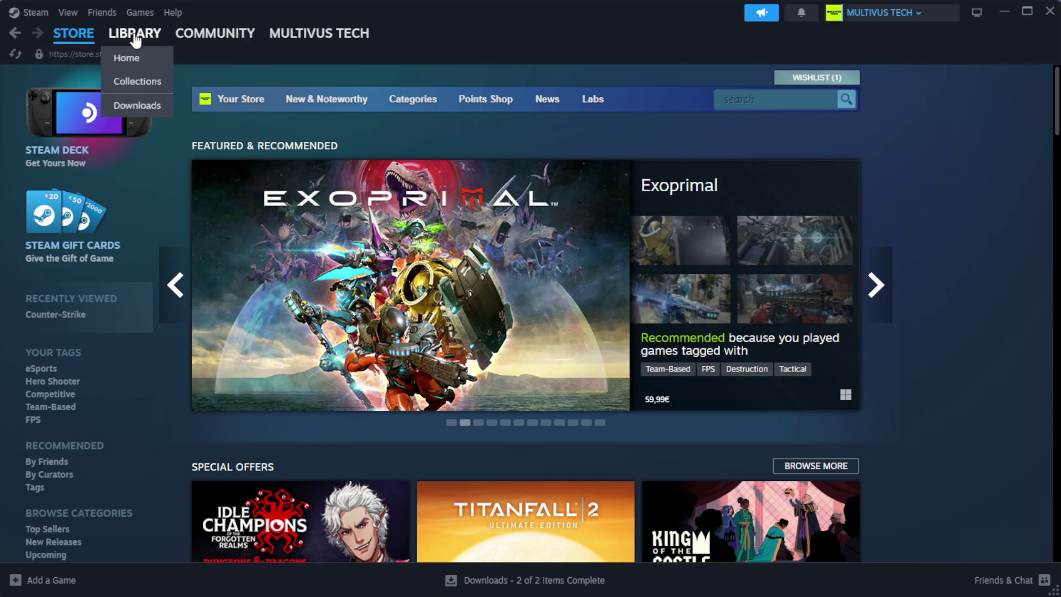
left_click(149, 59)
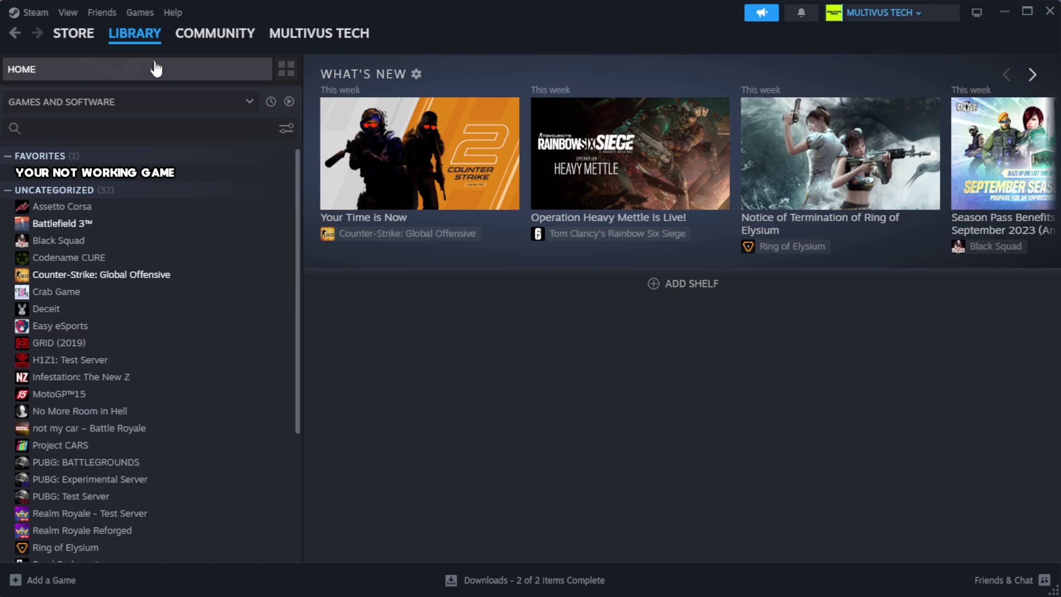
right_click(261, 176)
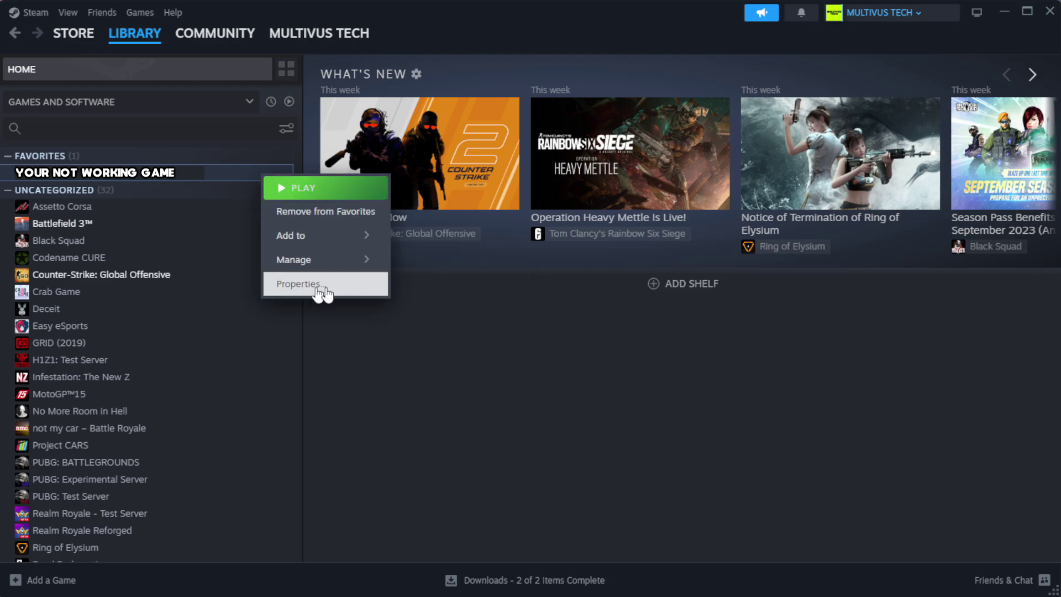
left_click(337, 292)
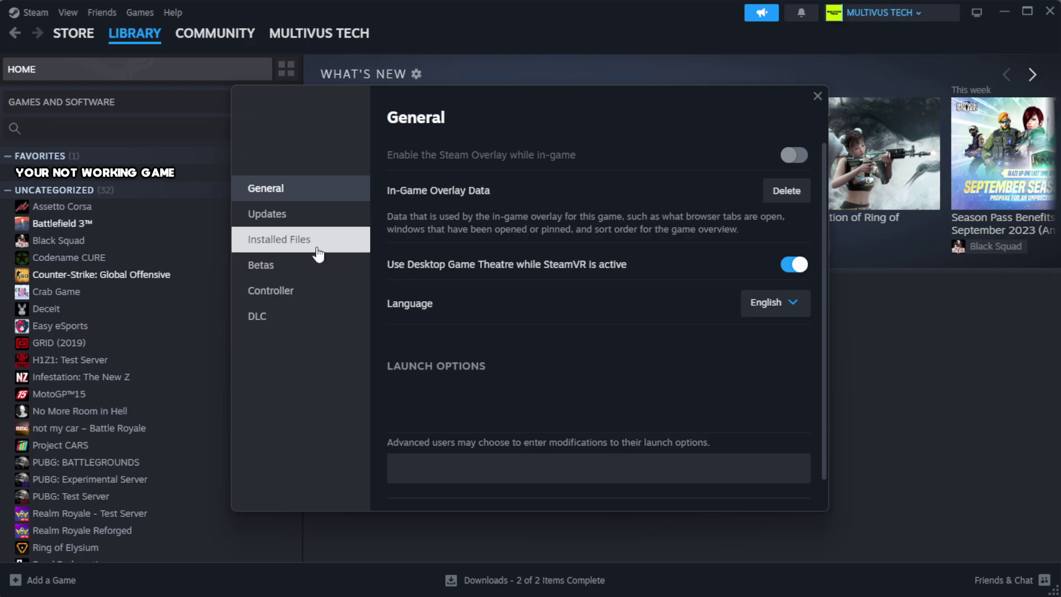
left_click(348, 251)
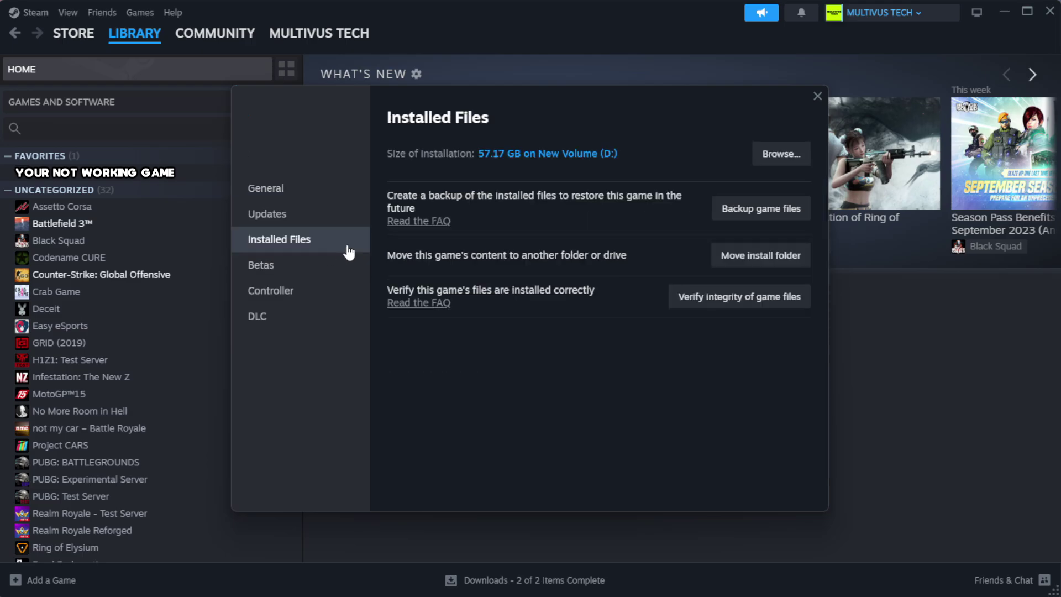
left_click(747, 309)
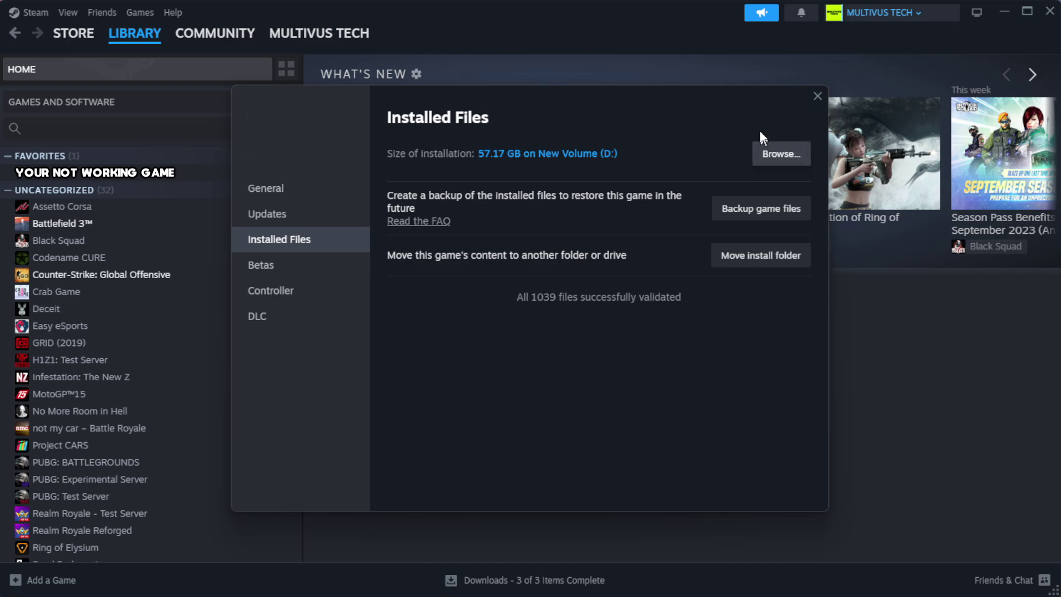
Browse to the game's installation folder and open the properties of the YOUR NOT WORKING GAME shortcut.
left_click(779, 154)
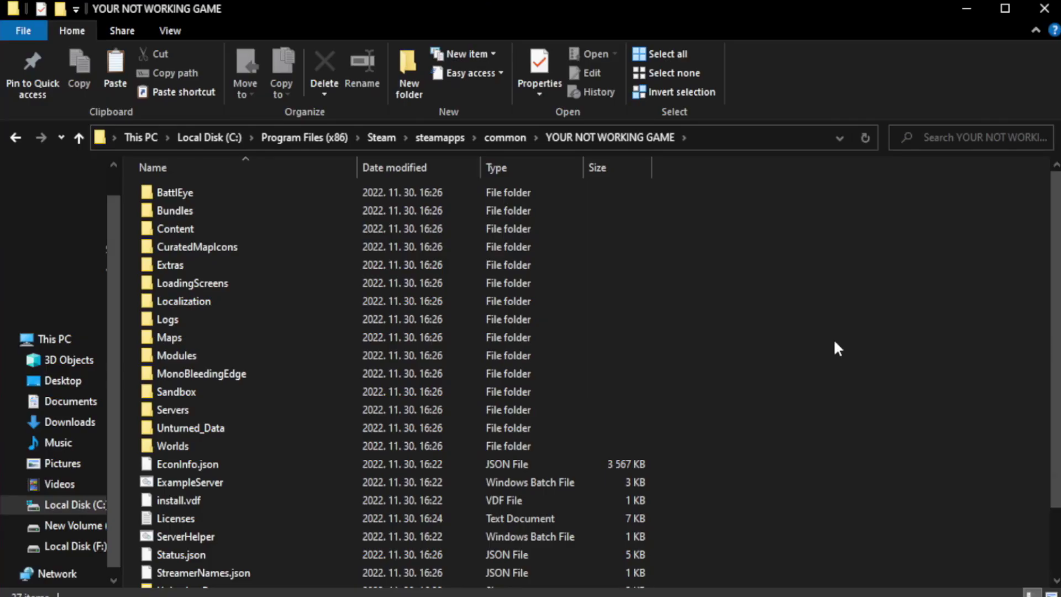
scroll(1050, 303, "down", 2)
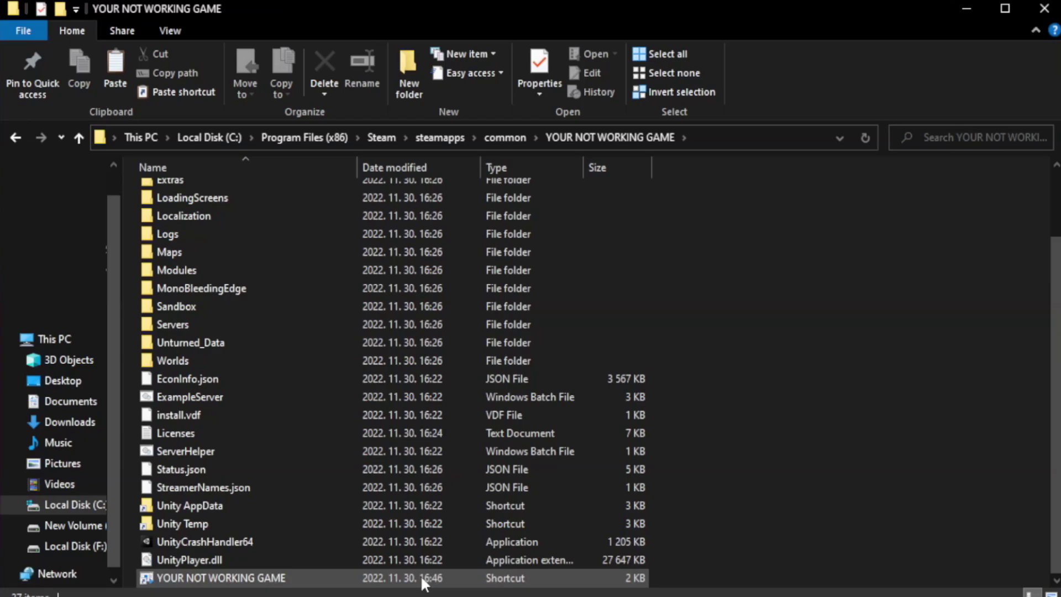
left_click(403, 579)
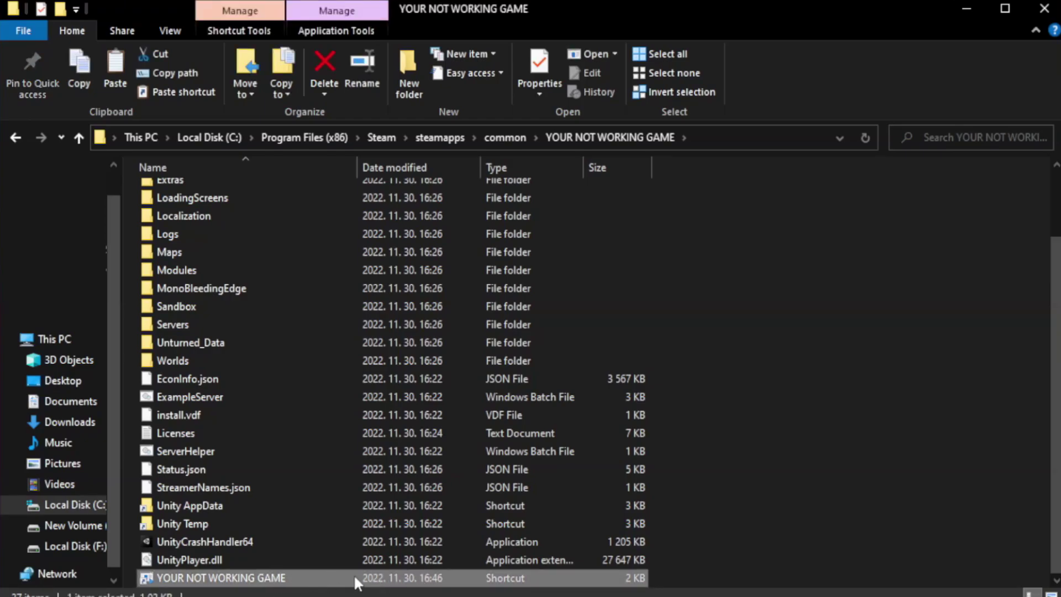
right_click(354, 577)
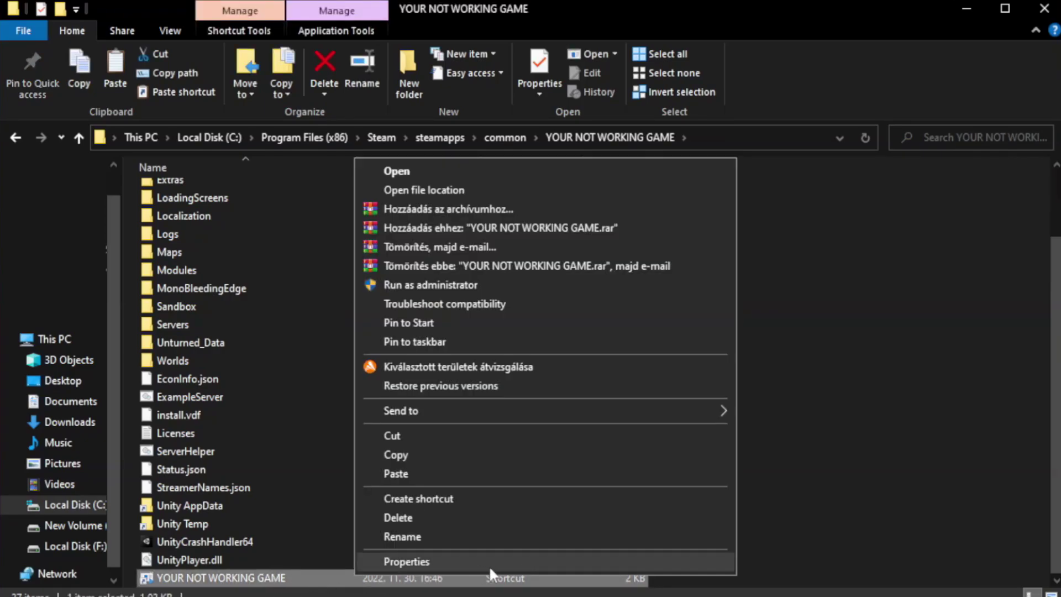
left_click(540, 561)
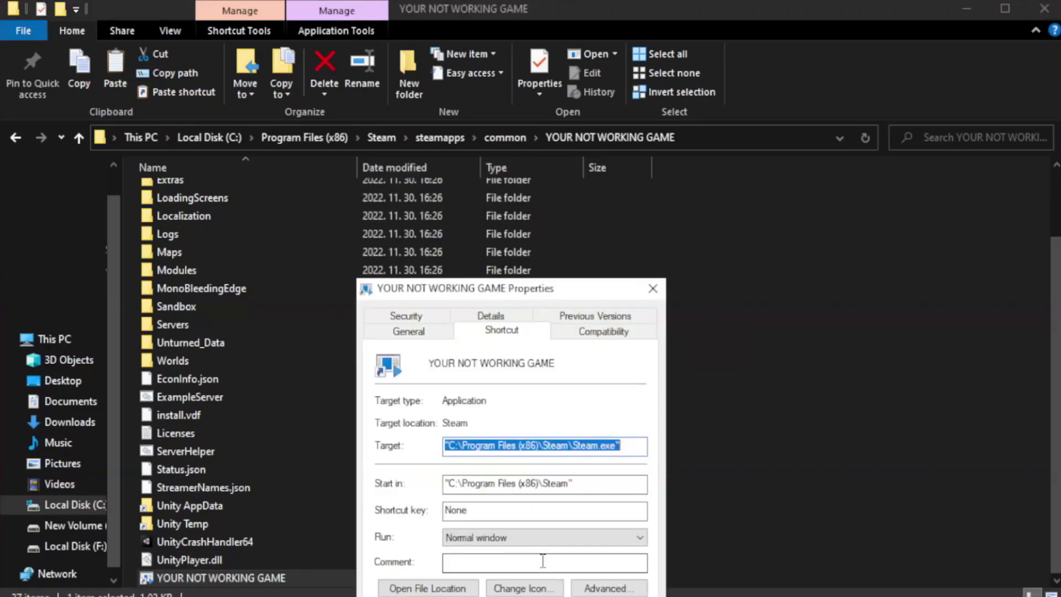
left_click_drag(532, 294, 532, 110)
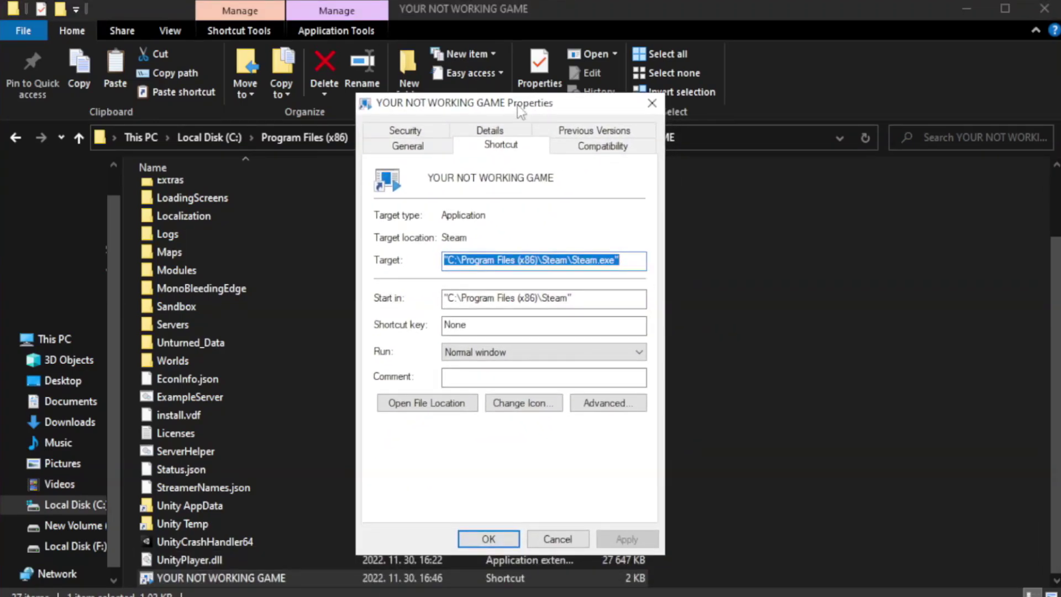
Enable Windows 8 compatibility mode, disable fullscreen optimizations and run the shortcut as an administrator, then apply the settings.
left_click(597, 149)
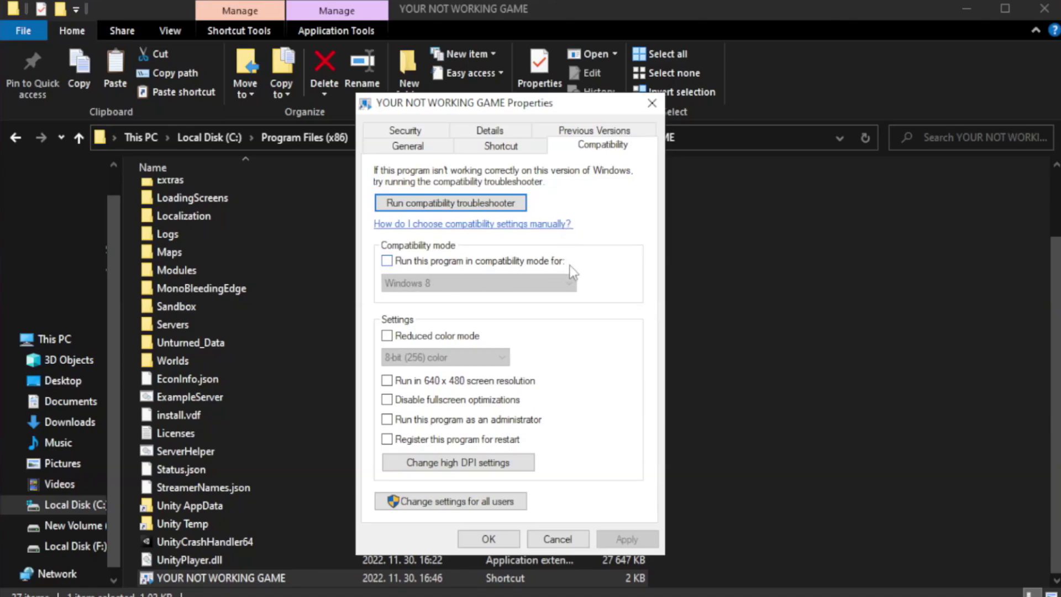
left_click(420, 261)
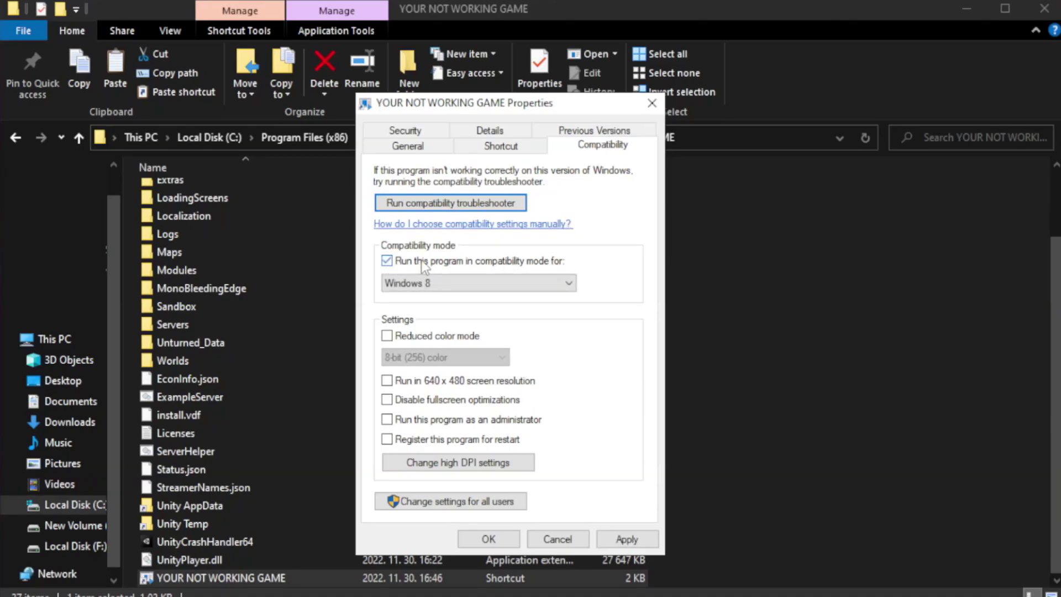
left_click(475, 282)
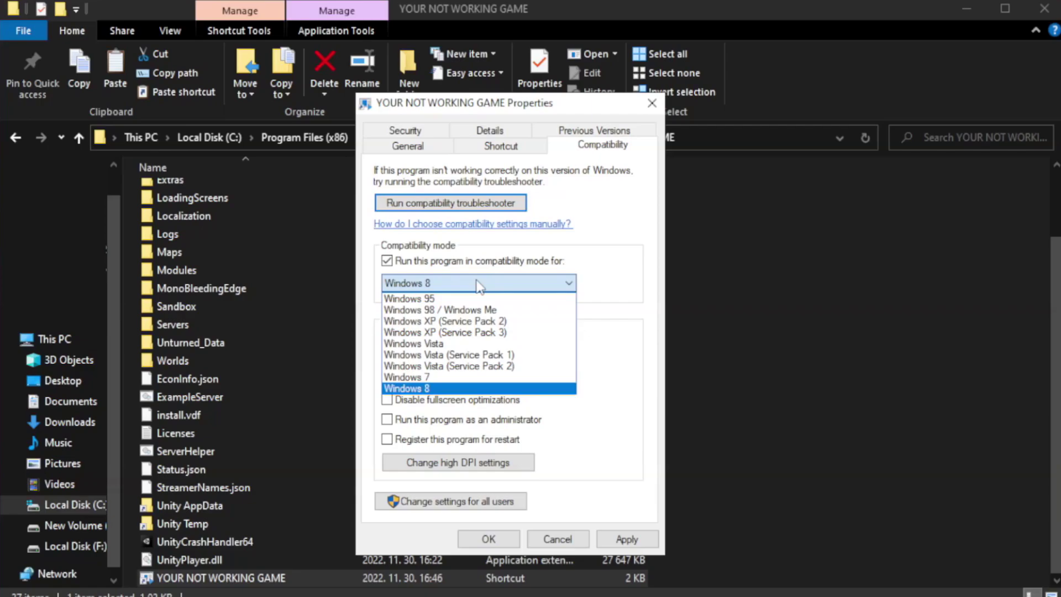
left_click(450, 389)
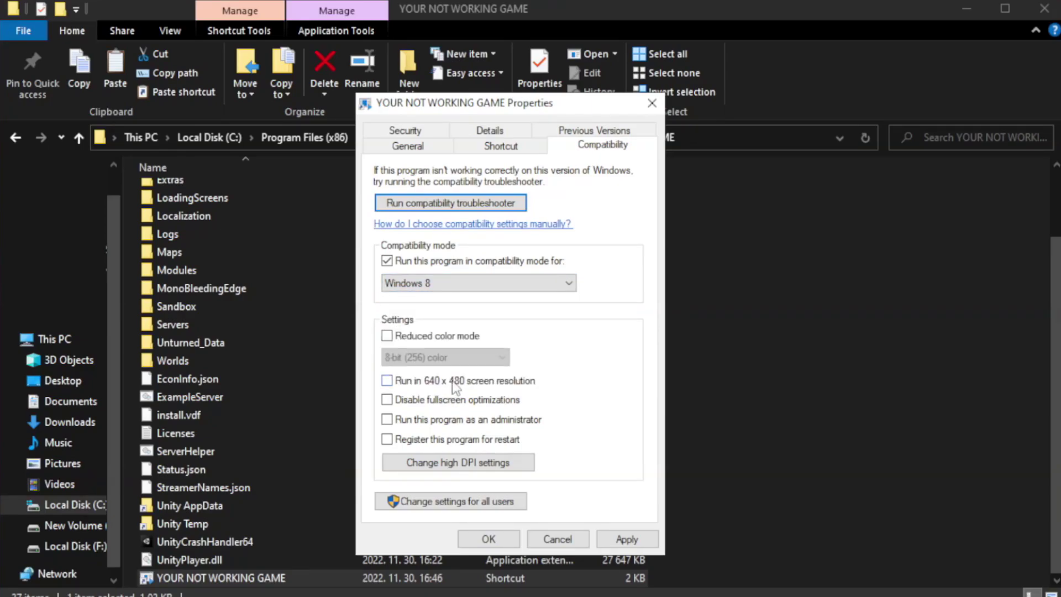
left_click(416, 408)
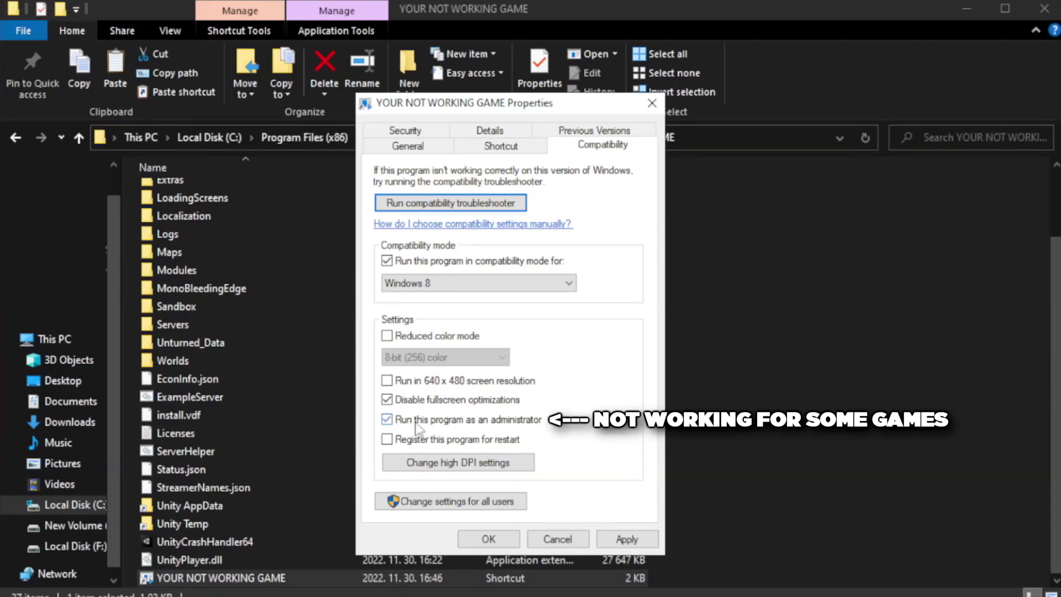
left_click(628, 534)
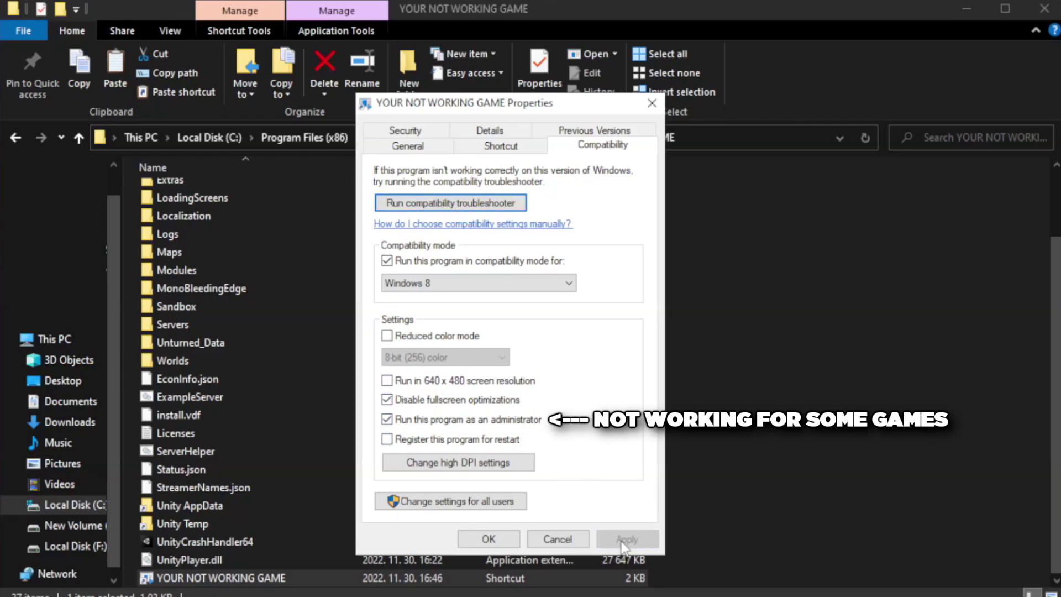
left_click(486, 541)
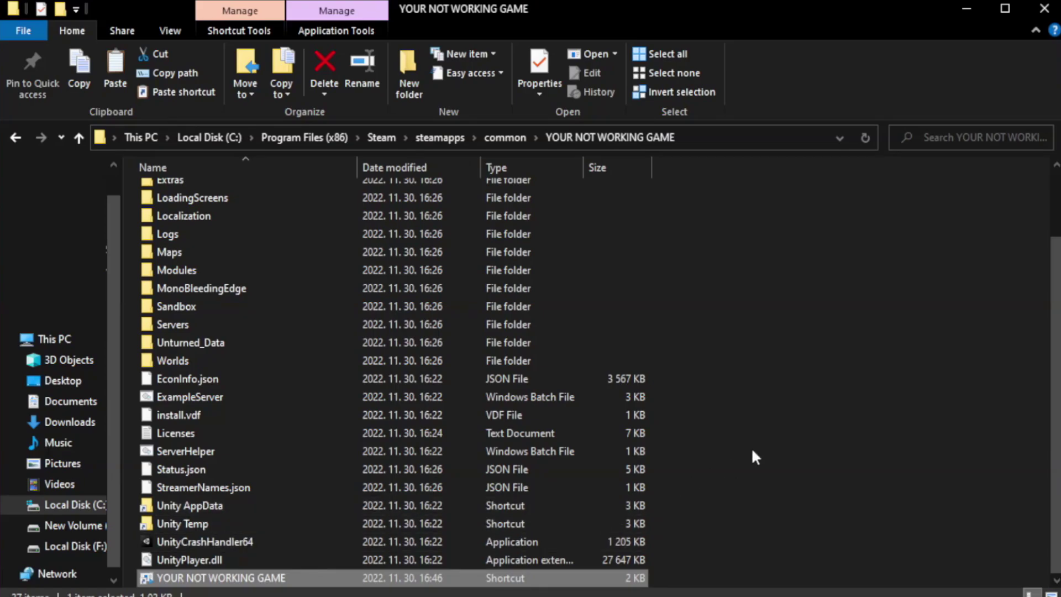
Close the game folder window and show the startup apps in Task Manager.
left_click(1043, 11)
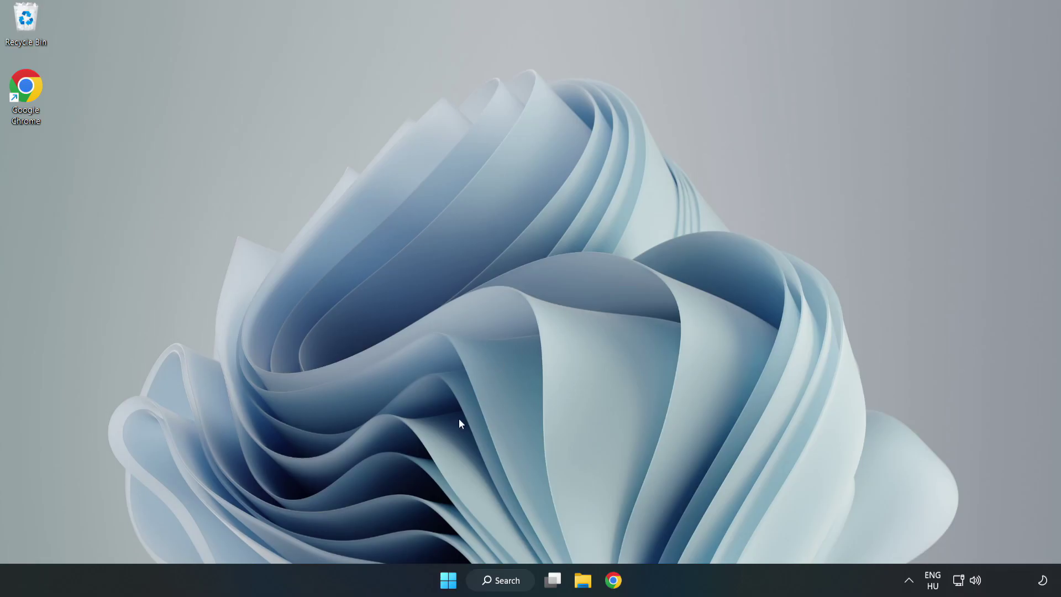
right_click(450, 585)
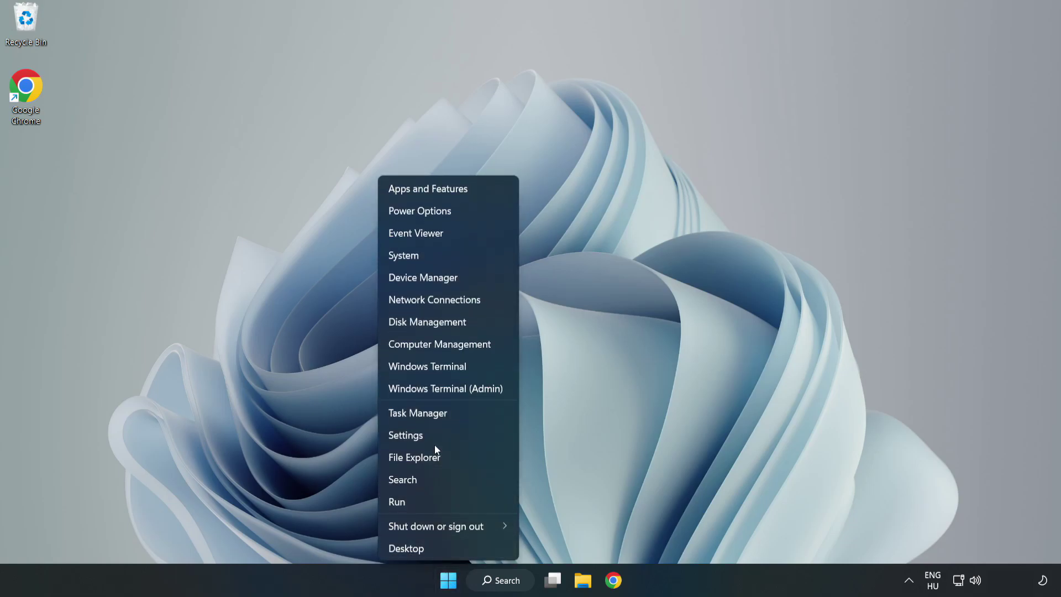
left_click(447, 413)
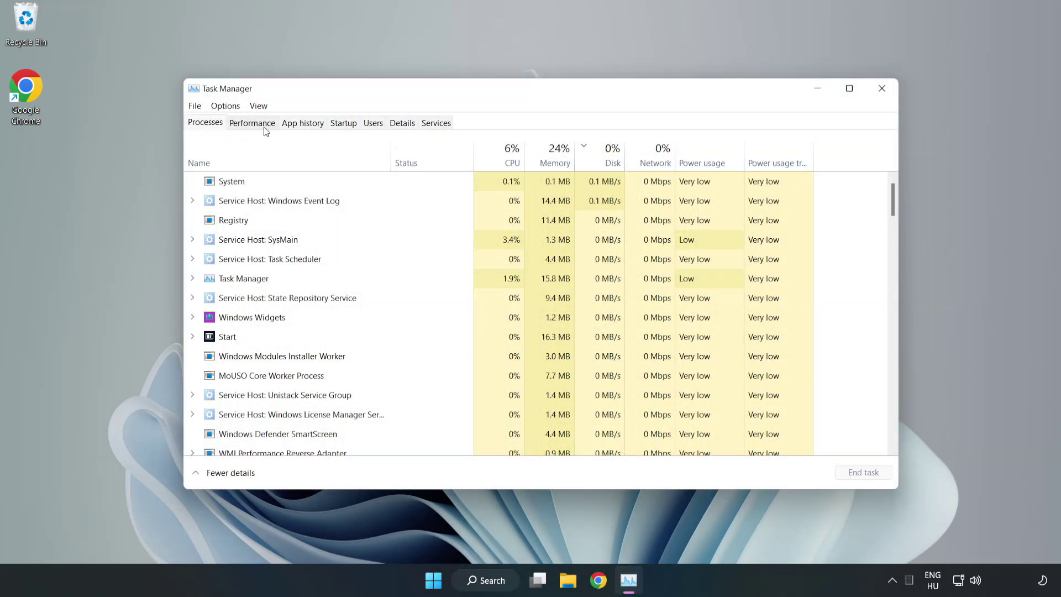
left_click(345, 126)
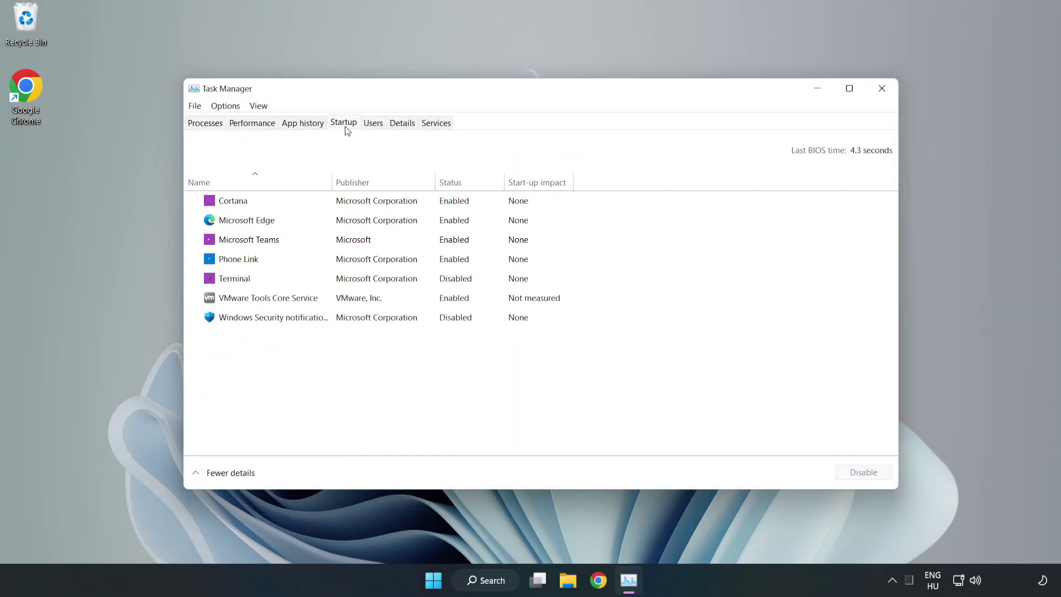
Disable Cortana, Microsoft Edge, Microsoft Teams and Phone Link at startup, then close Task Manager.
left_click(367, 208)
left_click(857, 474)
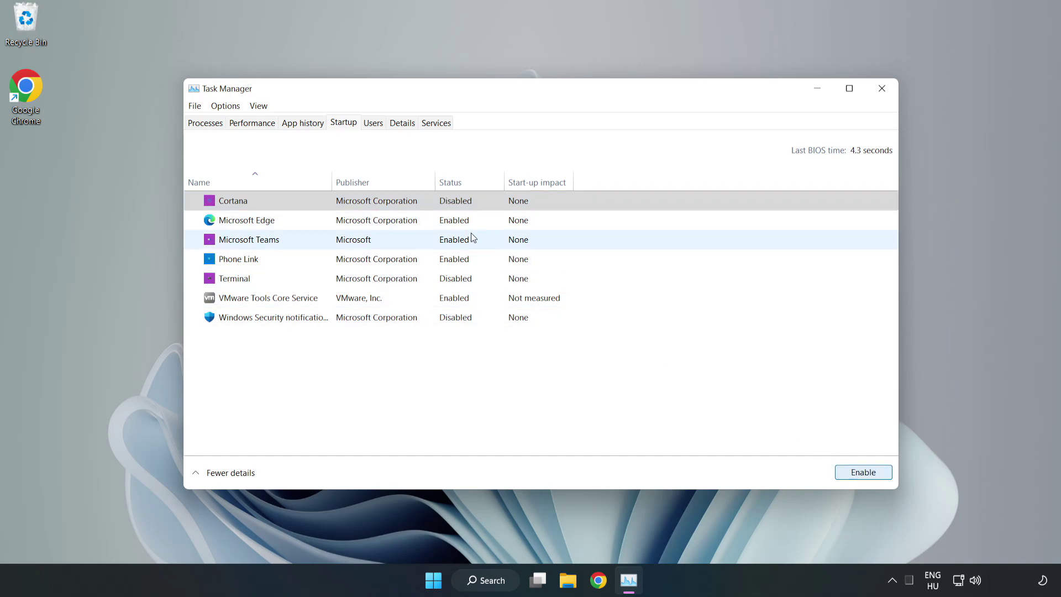
left_click(461, 220)
left_click(851, 471)
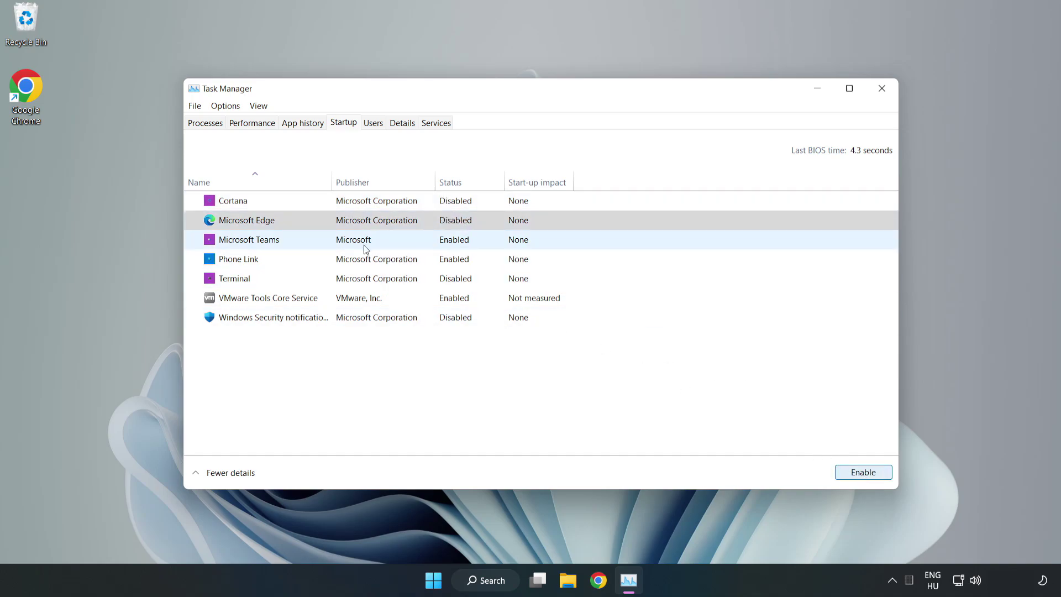
left_click(366, 242)
left_click(857, 474)
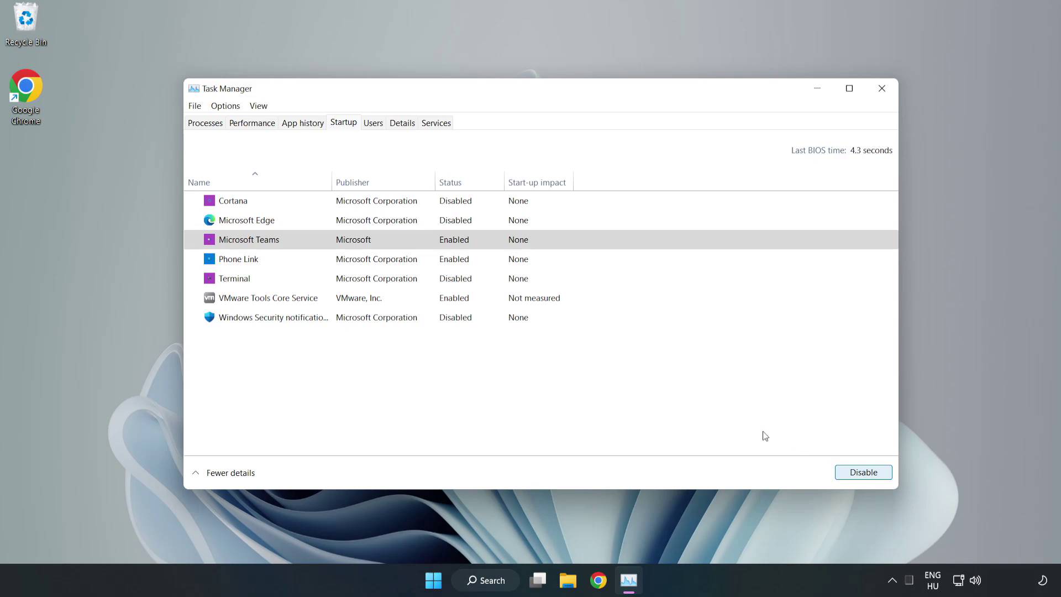
left_click(352, 260)
left_click(851, 474)
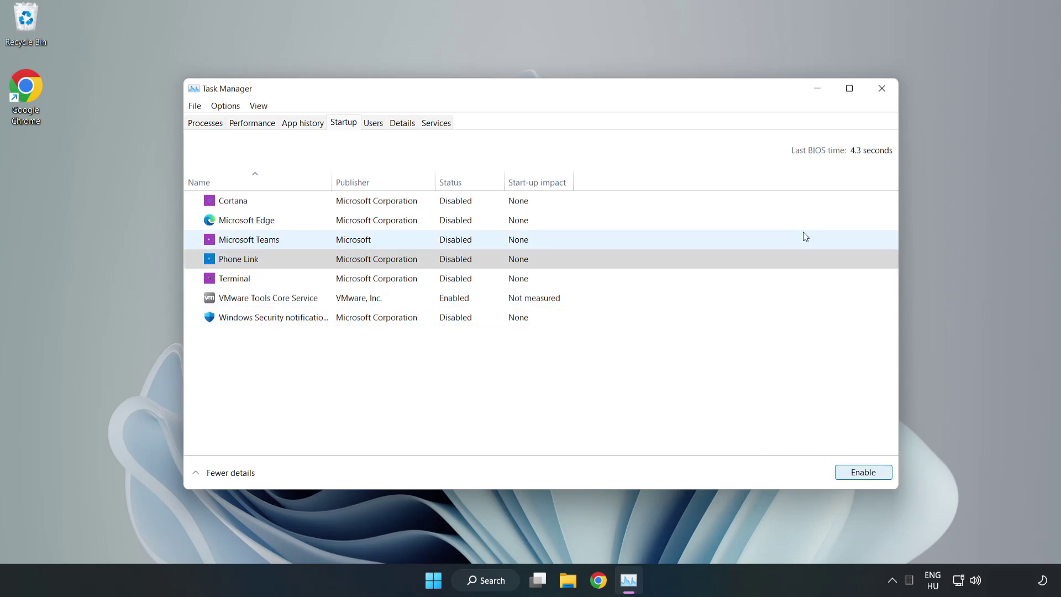
left_click(882, 89)
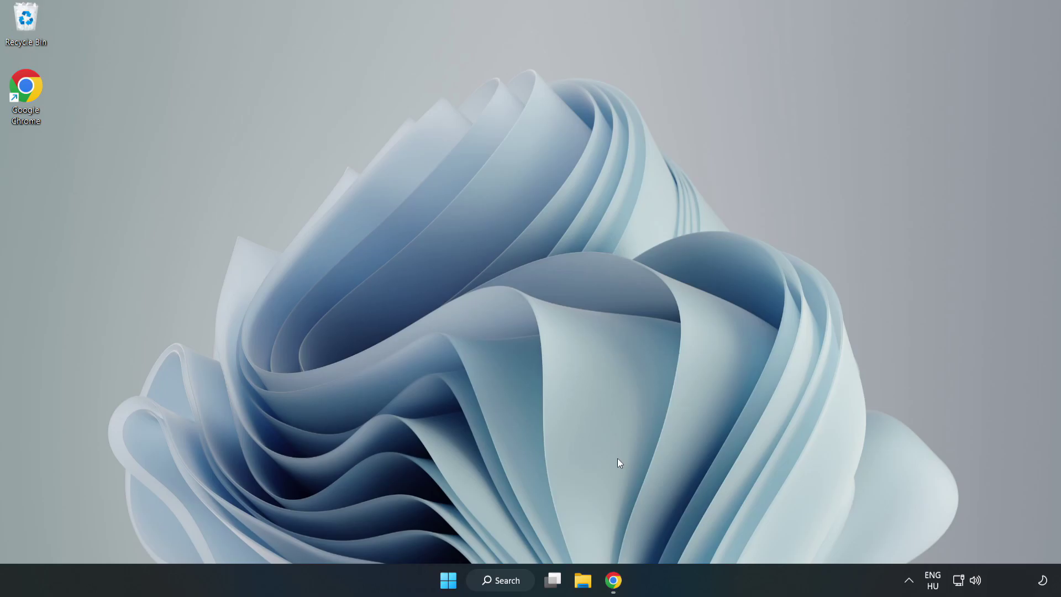
Switch to Chrome, download the DirectX End-User Runtime Web Installer in English and launch dxwebsetup.exe.
left_click(611, 589)
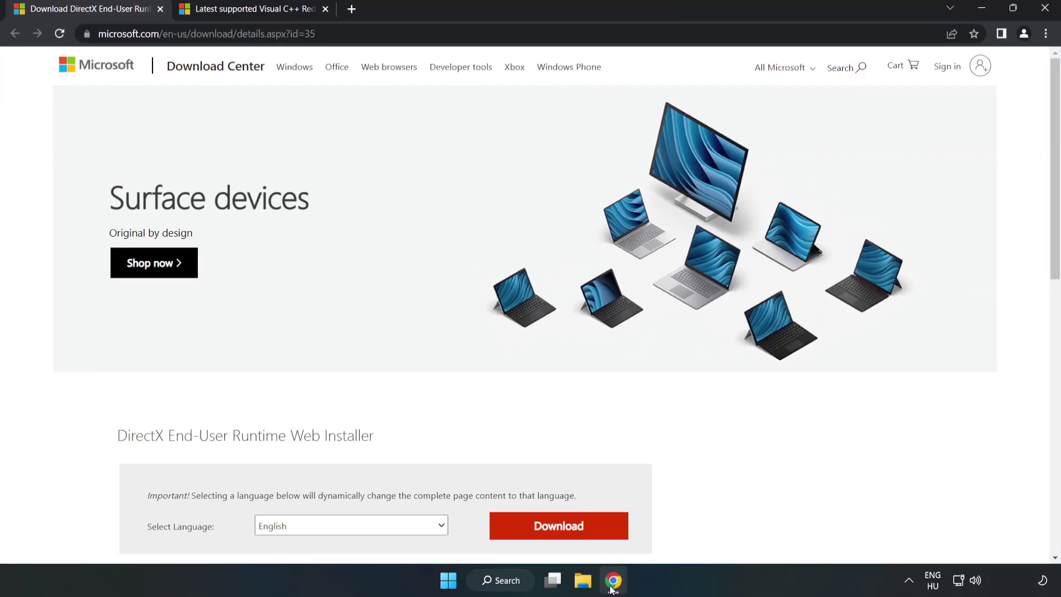
left_click(111, 34)
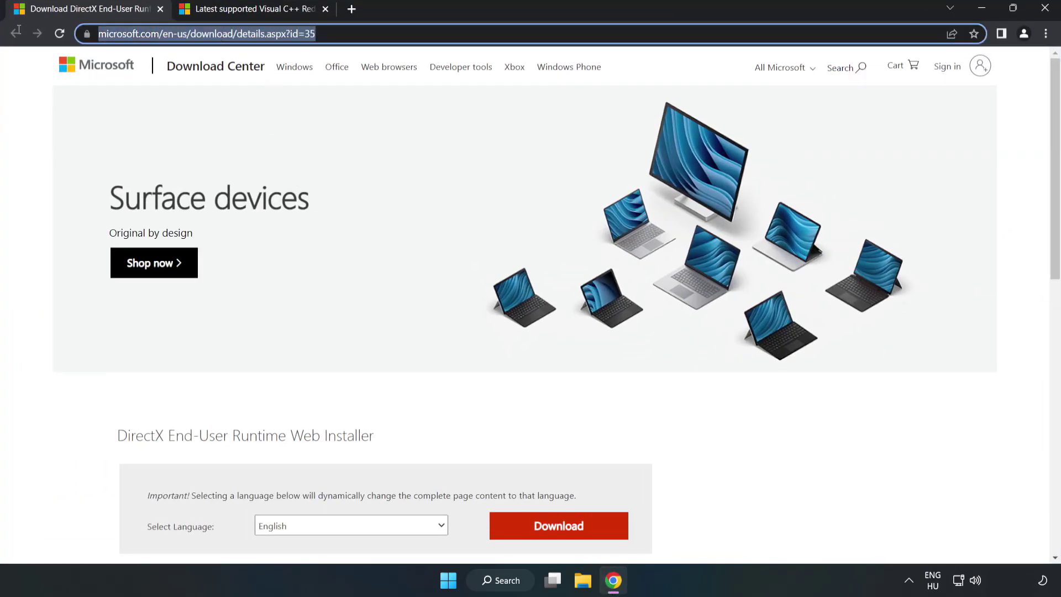
left_click(43, 126)
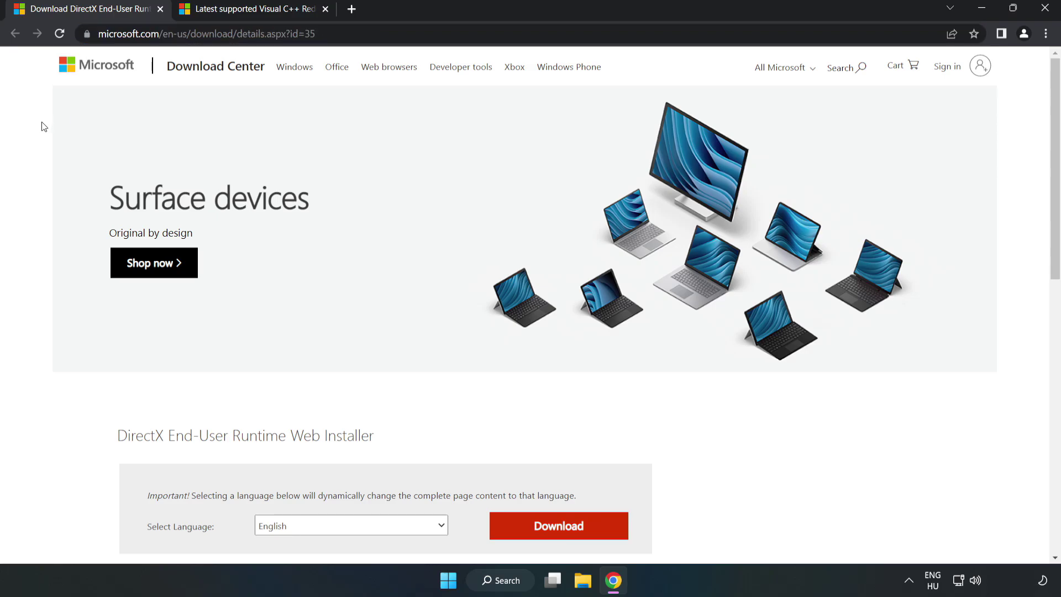
scroll(43, 126, "down", 3)
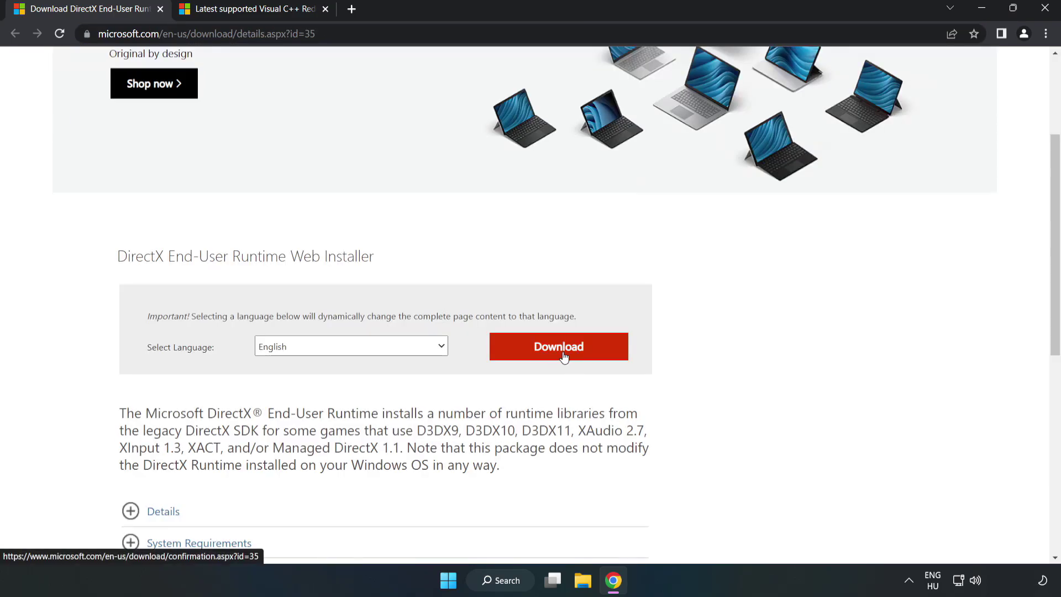
left_click(563, 357)
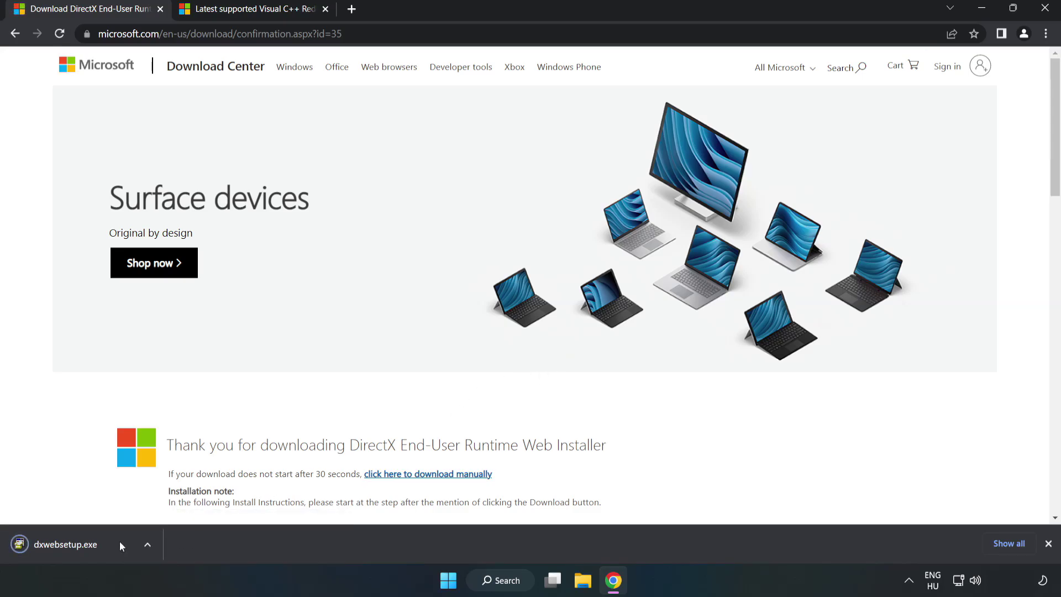
left_click(78, 545)
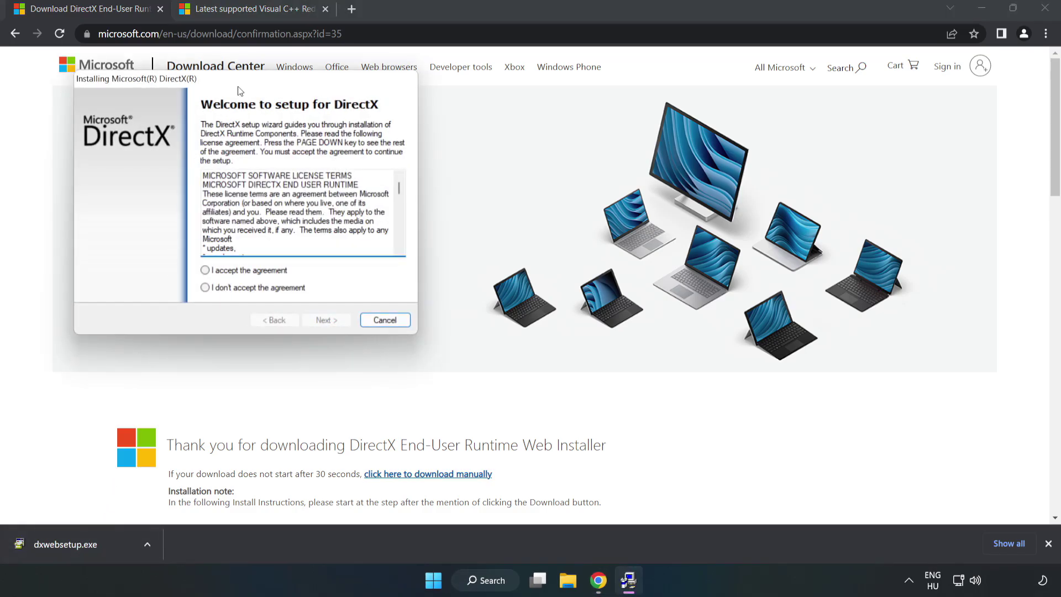
Accept the DirectX license agreement, complete the setup without the Bing Bar, and close the DirectX download page.
left_click_drag(242, 84, 517, 177)
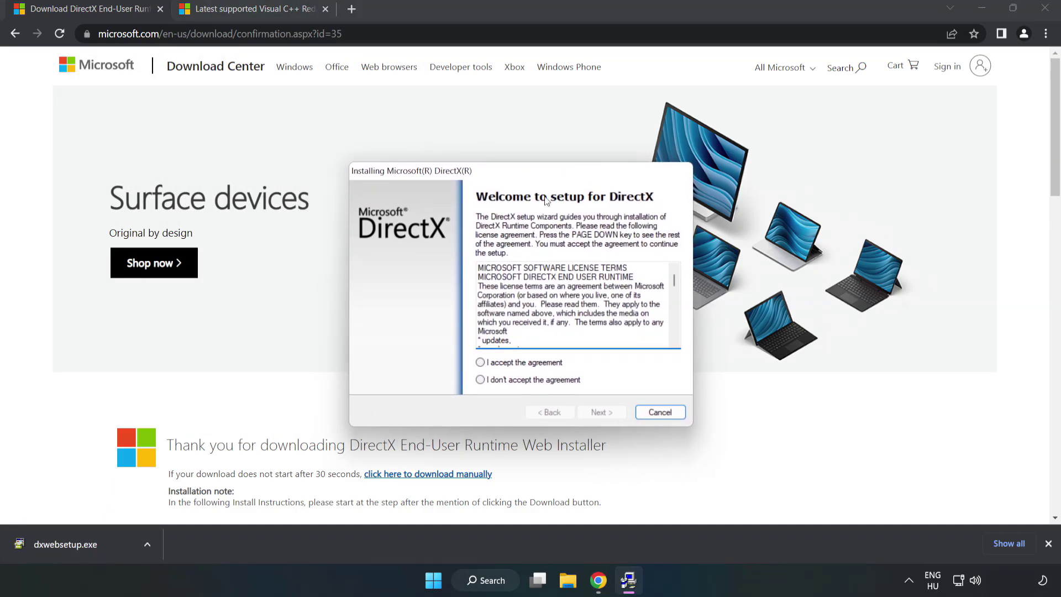
left_click_drag(675, 283, 666, 339)
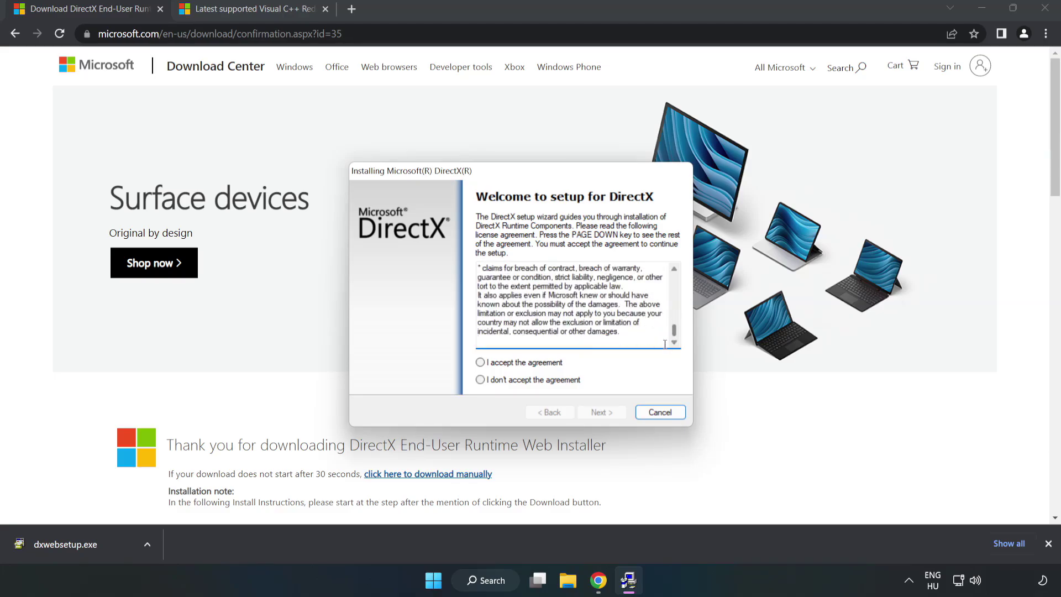
left_click(490, 363)
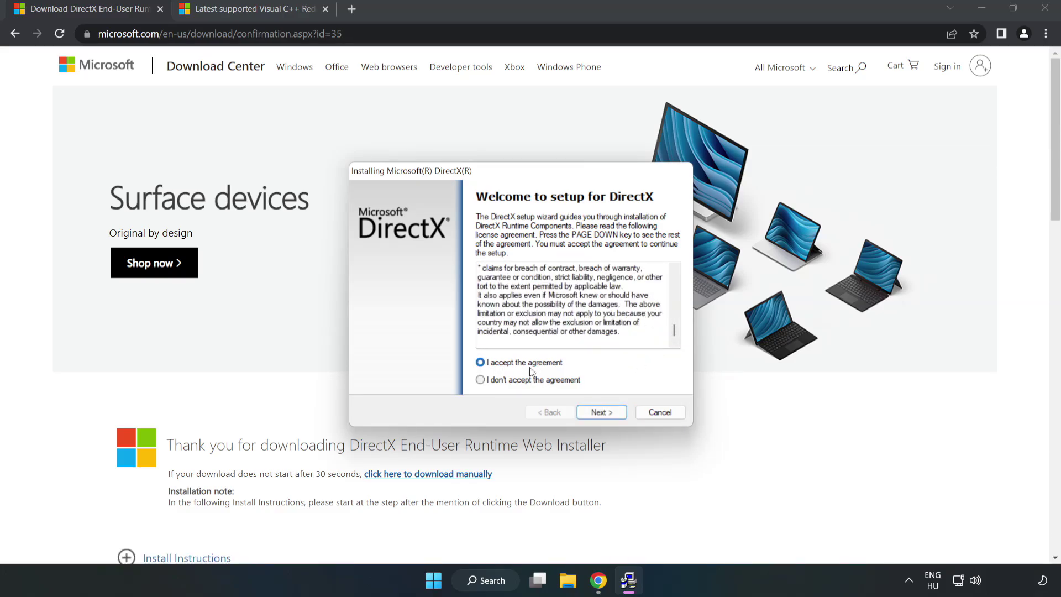
left_click(605, 416)
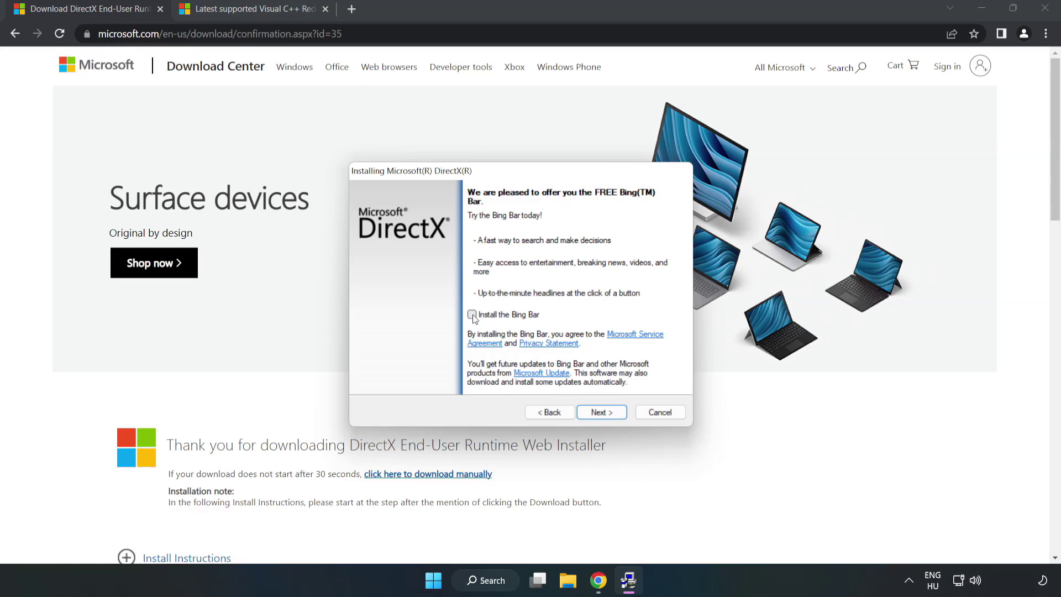
left_click(610, 414)
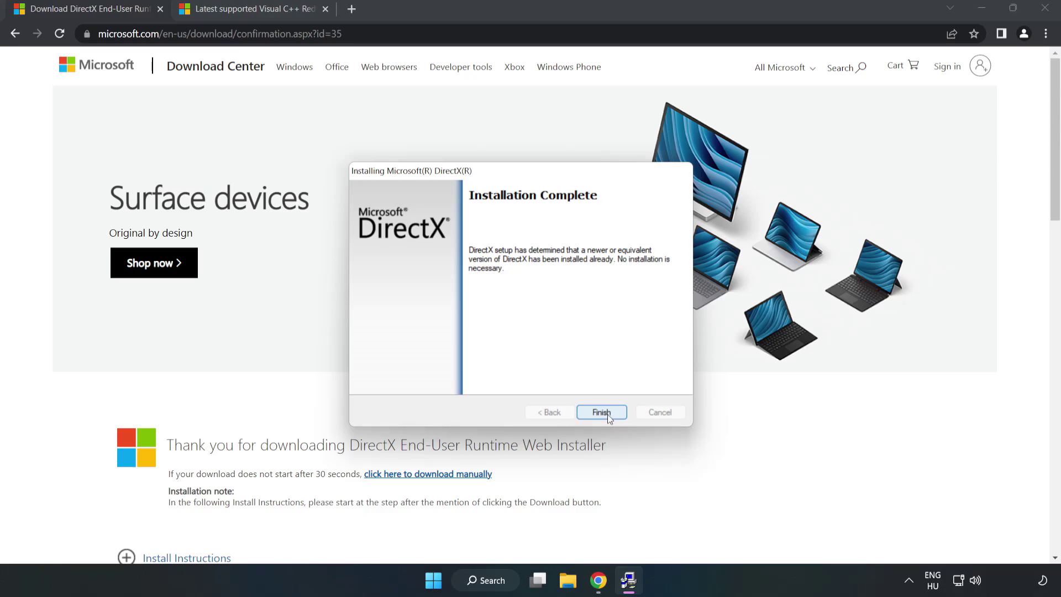
left_click(607, 415)
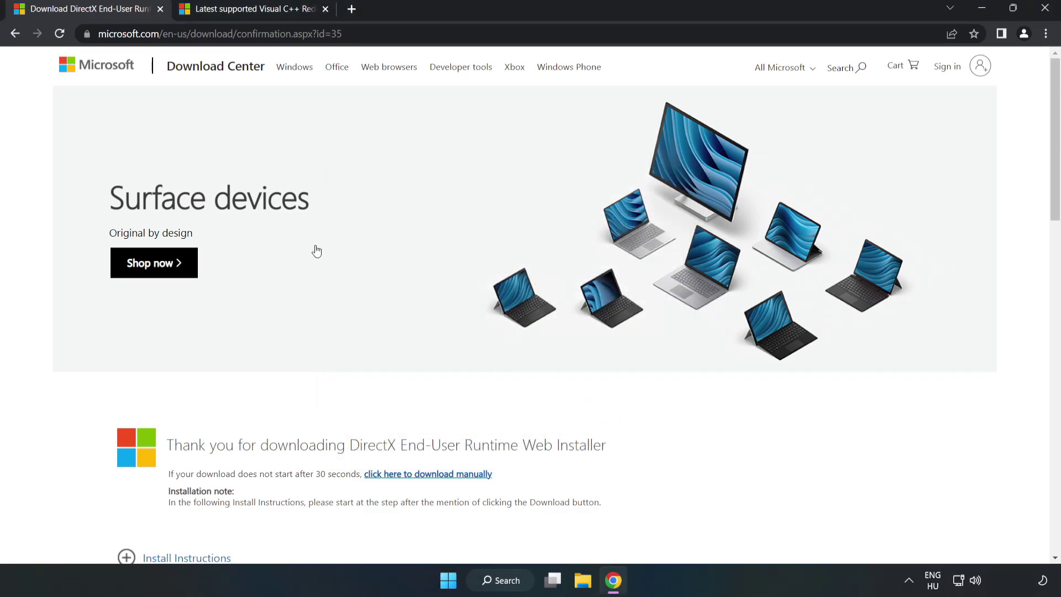
left_click(159, 12)
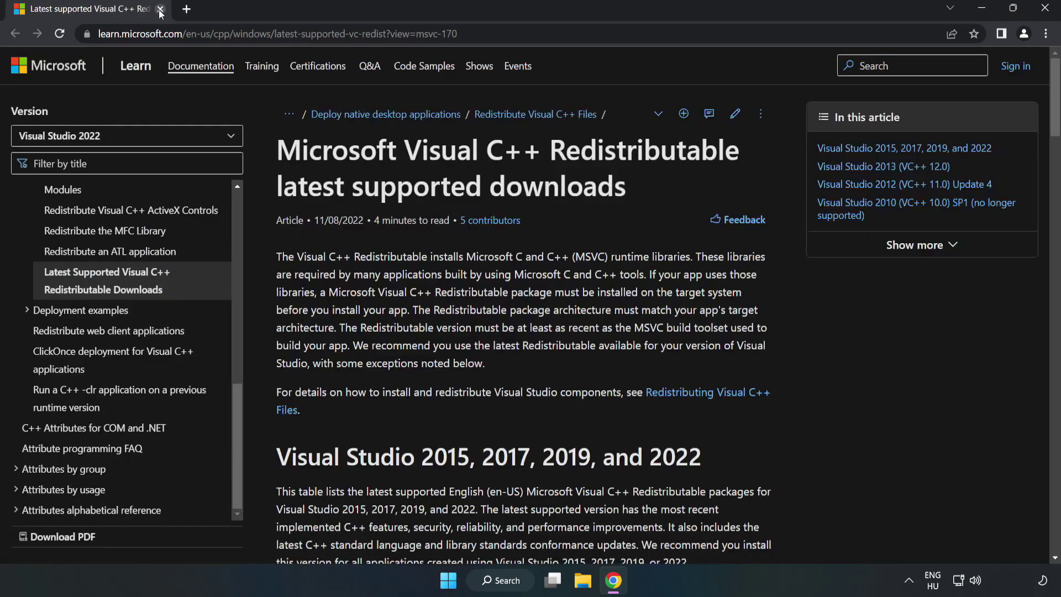
Download the ARM64, X86 and X64 Visual C++ Redistributable packages for Visual Studio 2015, 2017, 2019, and 2022.
left_click(484, 34)
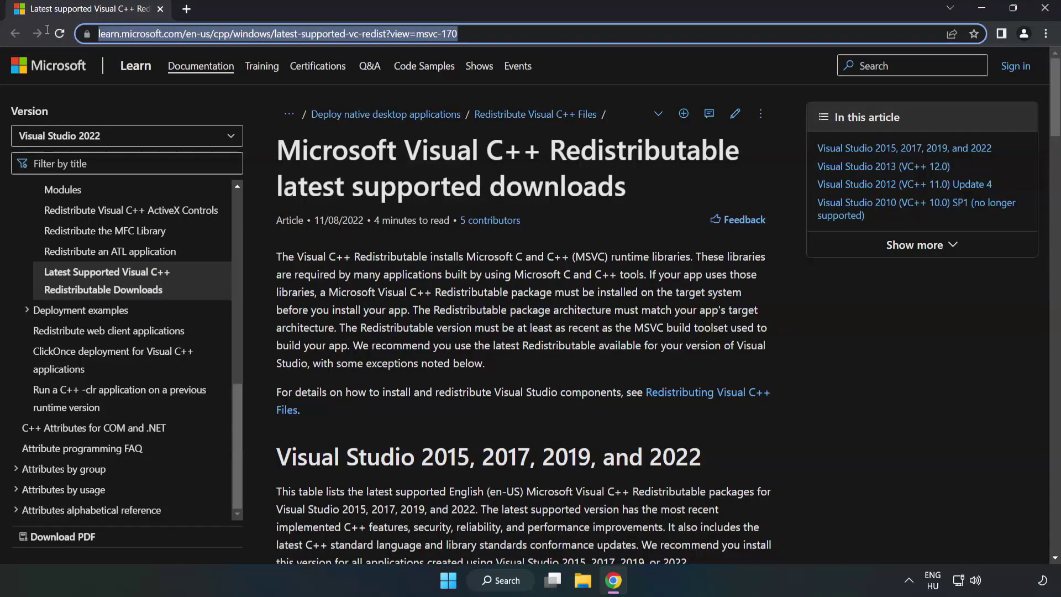
left_click(424, 198)
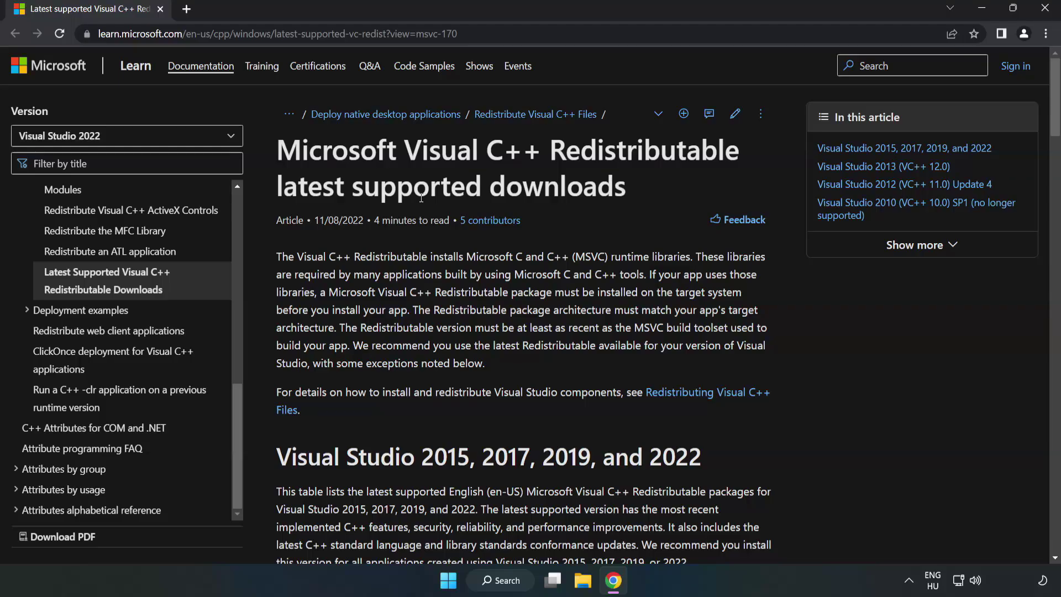
scroll(424, 198, "down", 3)
scroll(423, 202, "down", 3)
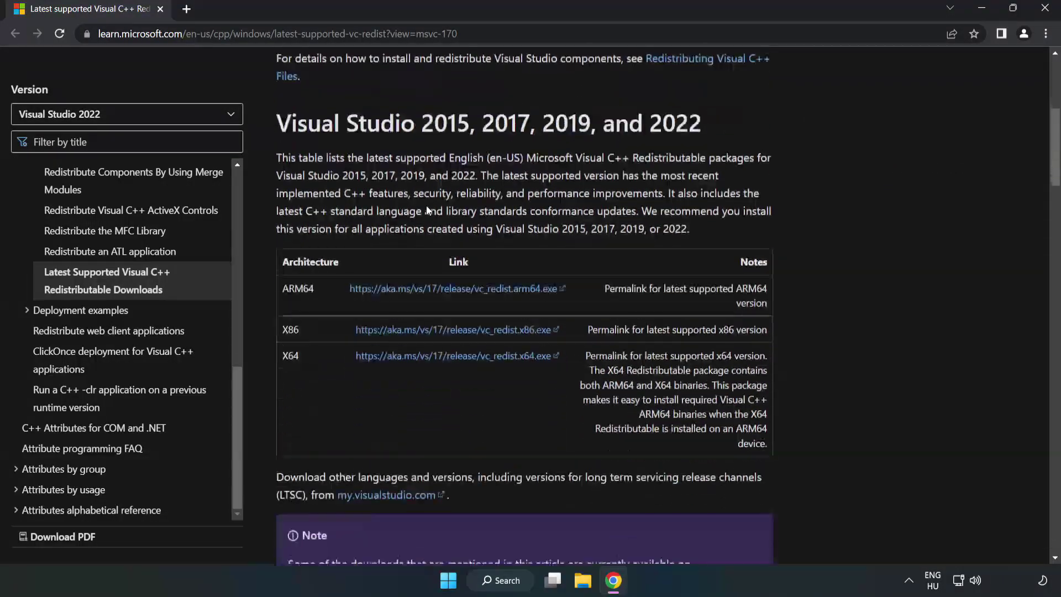
scroll(417, 215, "up", 1)
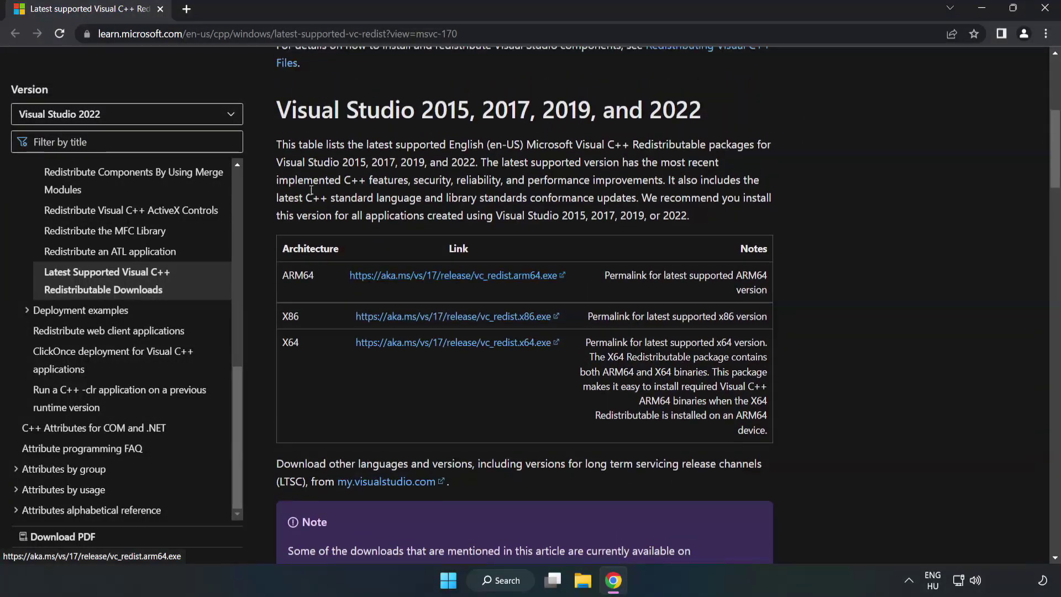
left_click_drag(283, 109, 699, 114)
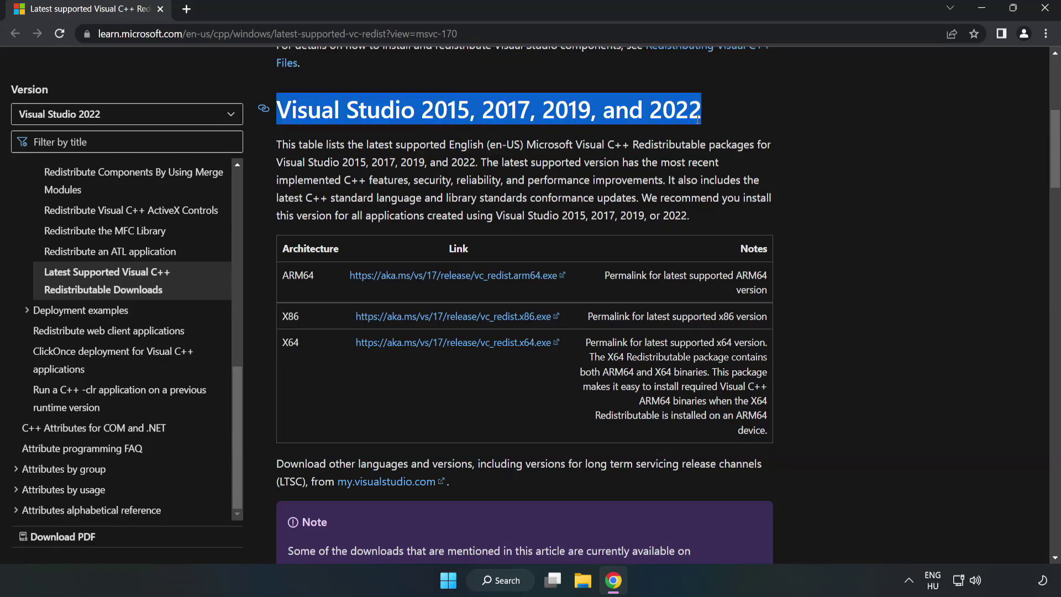
left_click(657, 139)
left_click(437, 272)
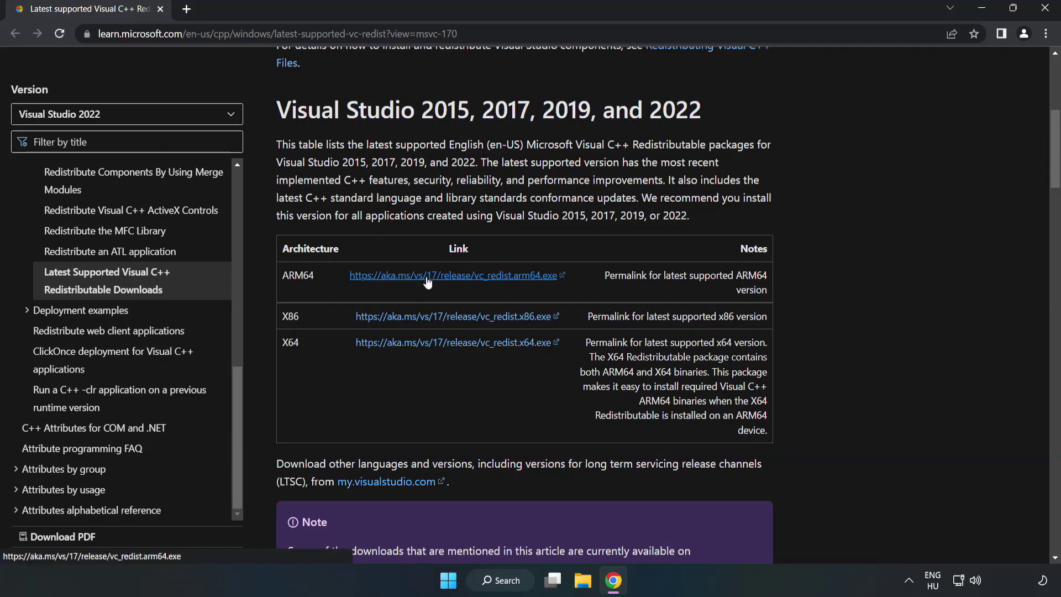
left_click(432, 327)
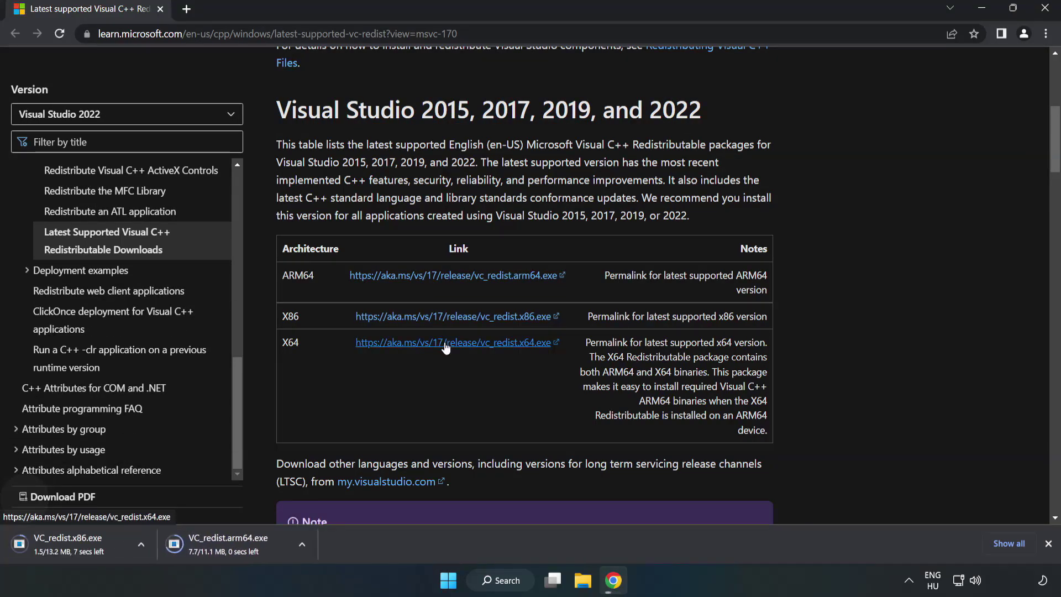
left_click(446, 345)
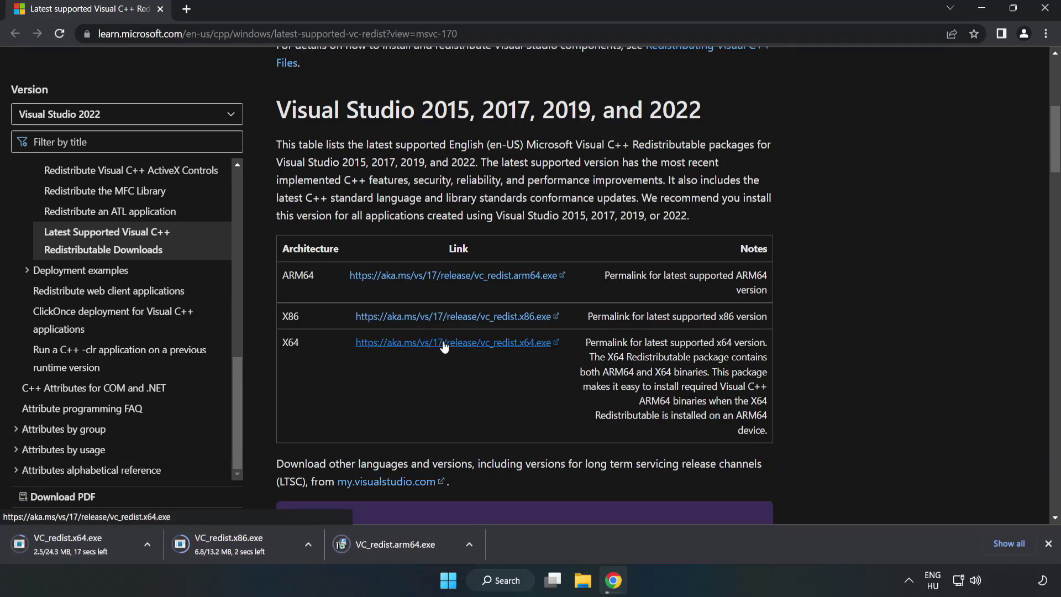
Try to install VC_redist.arm64.exe, agreeing to its license terms, and close the installer.
left_click(404, 545)
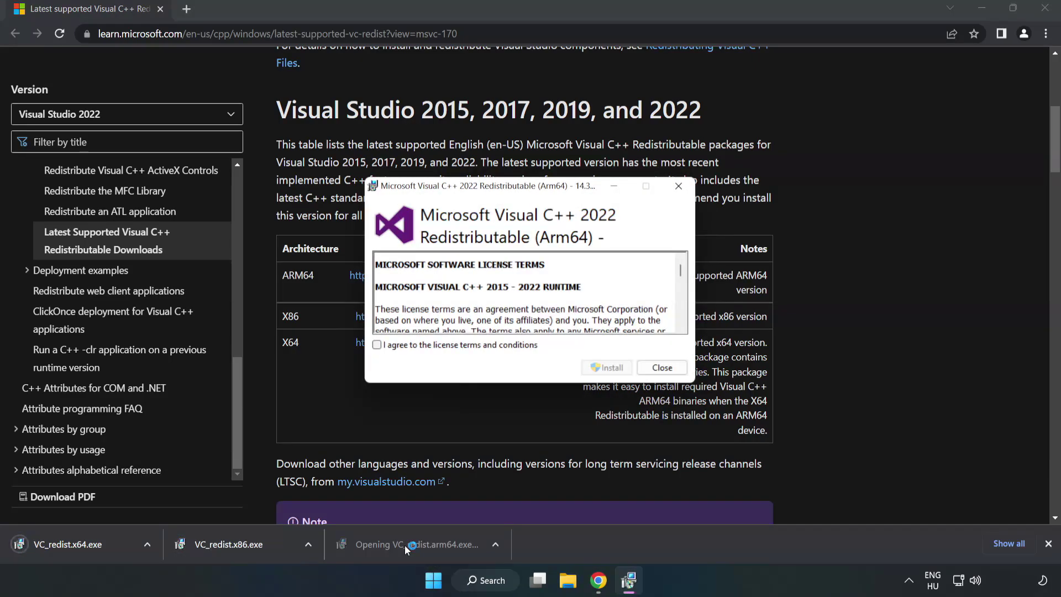
left_click_drag(680, 268, 682, 326)
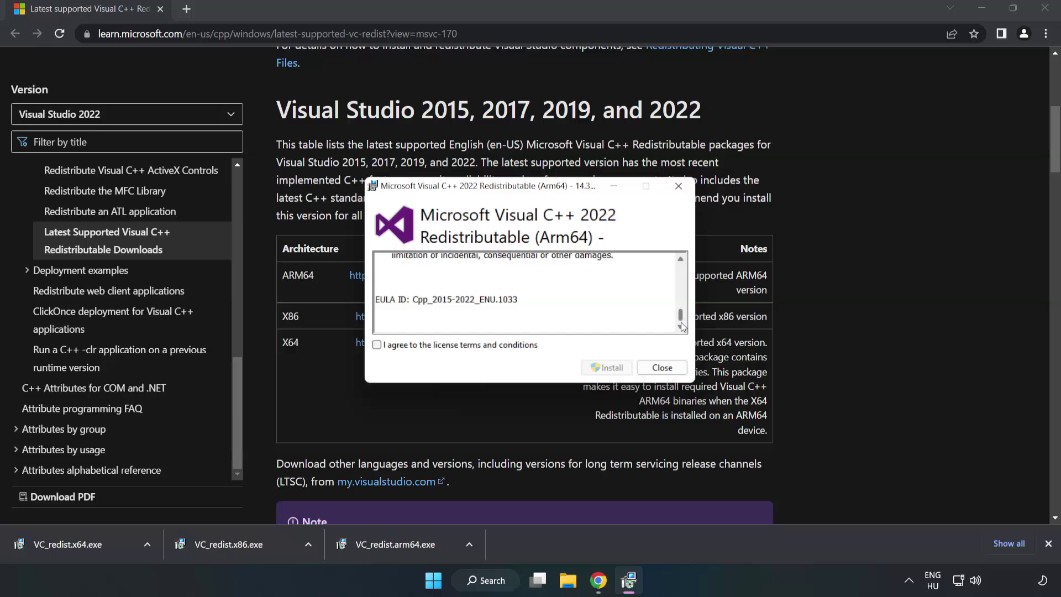
left_click(378, 344)
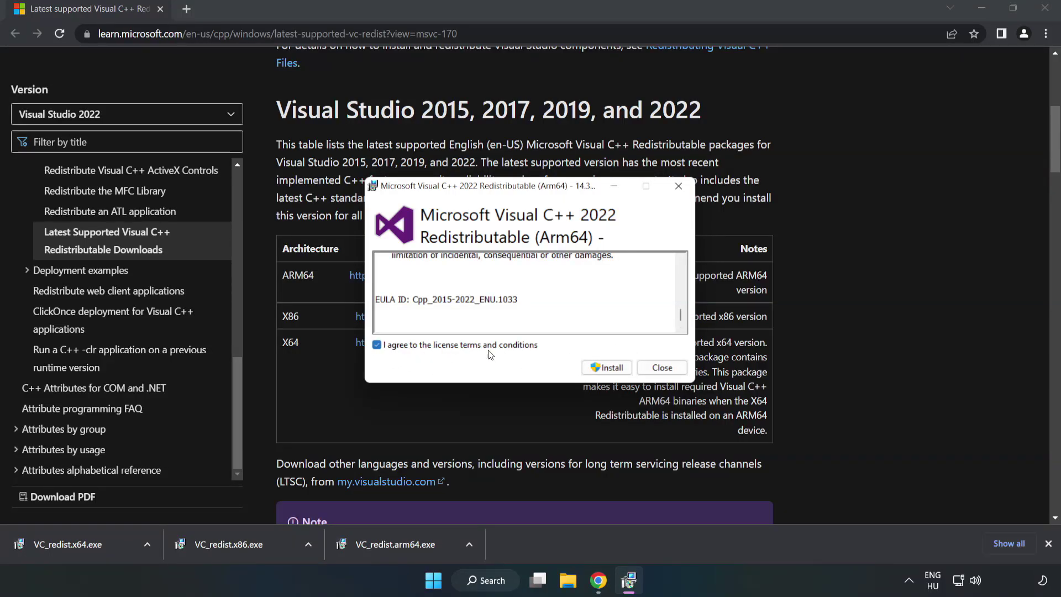
left_click(608, 367)
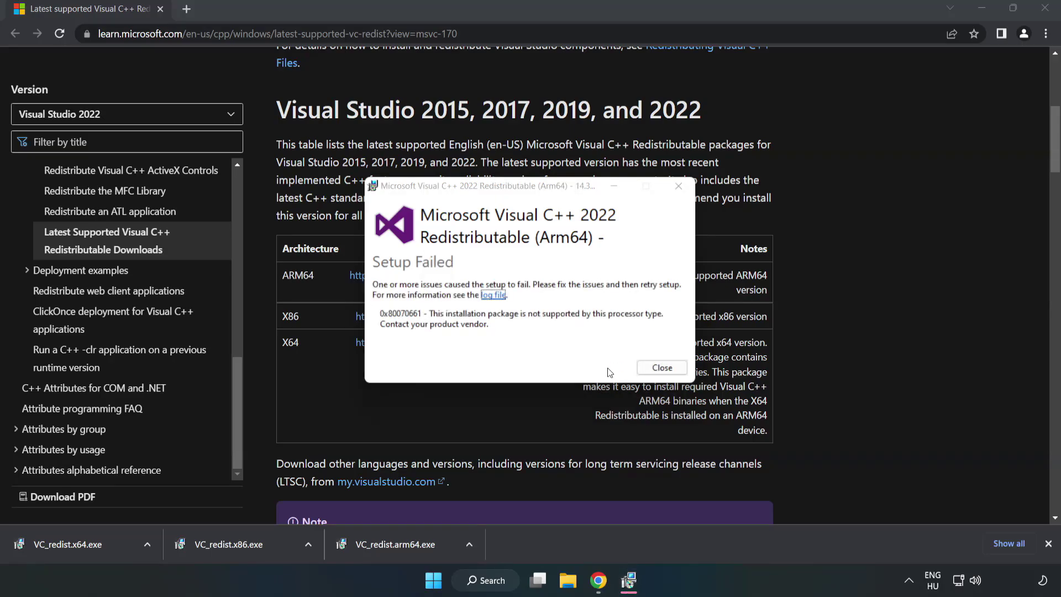
left_click(662, 368)
Install the x86 Visual C++ 2015-2022 Redistributable from VC_redist.x86.exe, agreeing to its license terms, and close the installer.
left_click(234, 545)
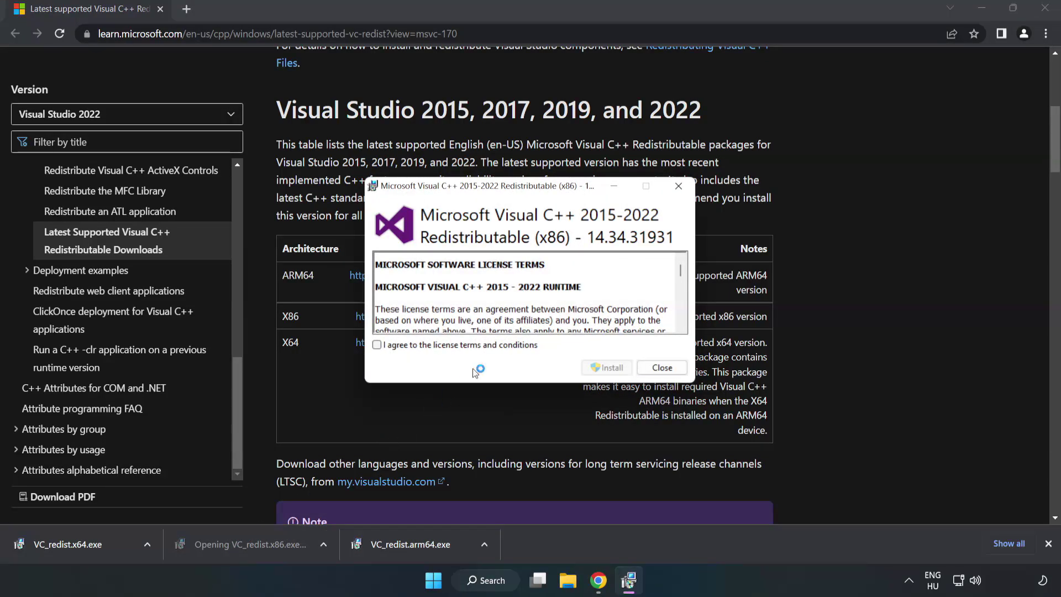
left_click_drag(677, 271, 680, 330)
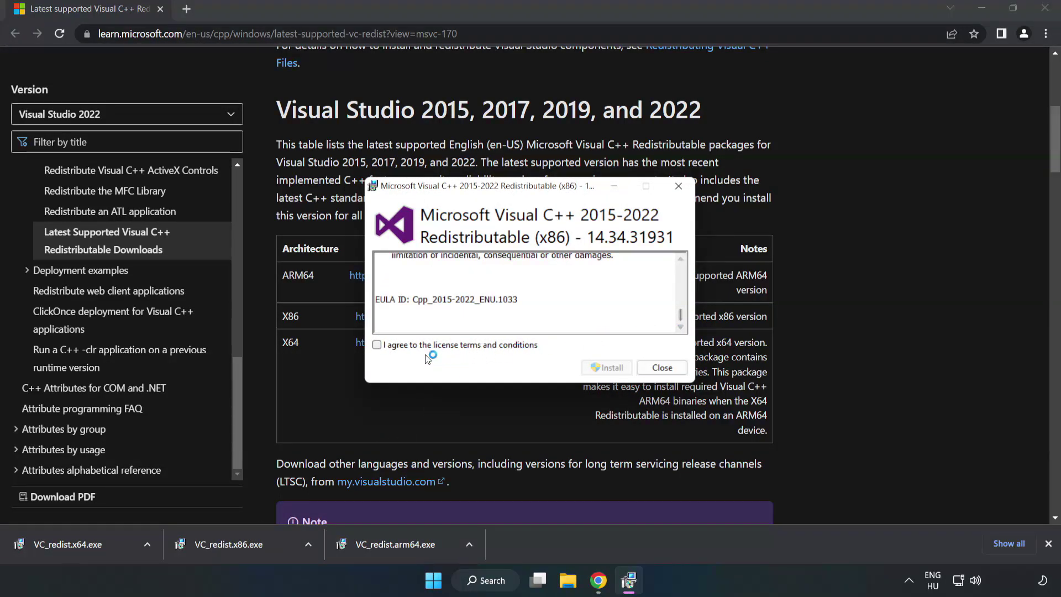
left_click(377, 345)
left_click(604, 367)
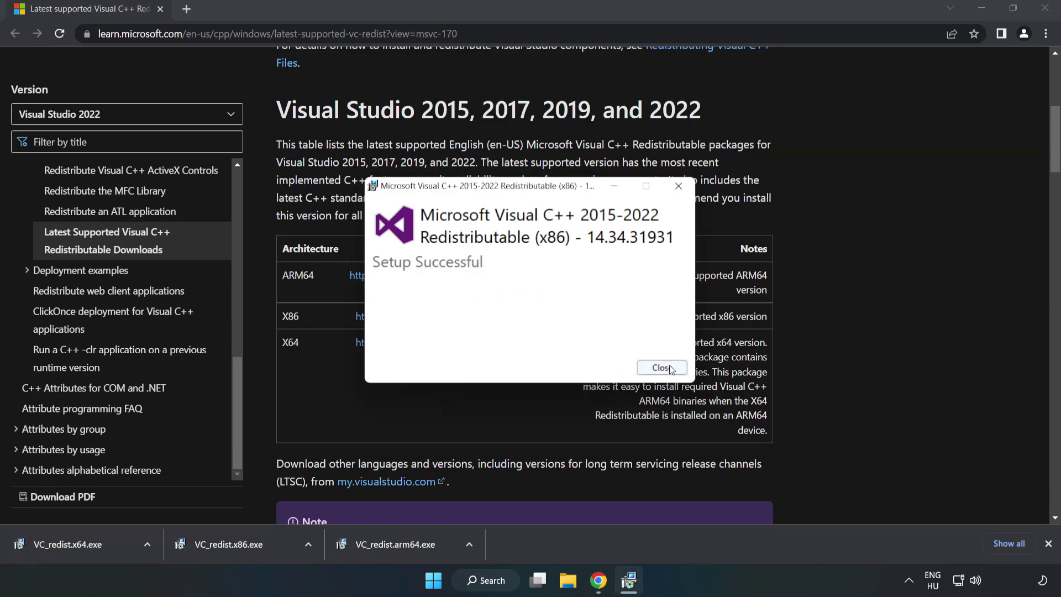
left_click(662, 368)
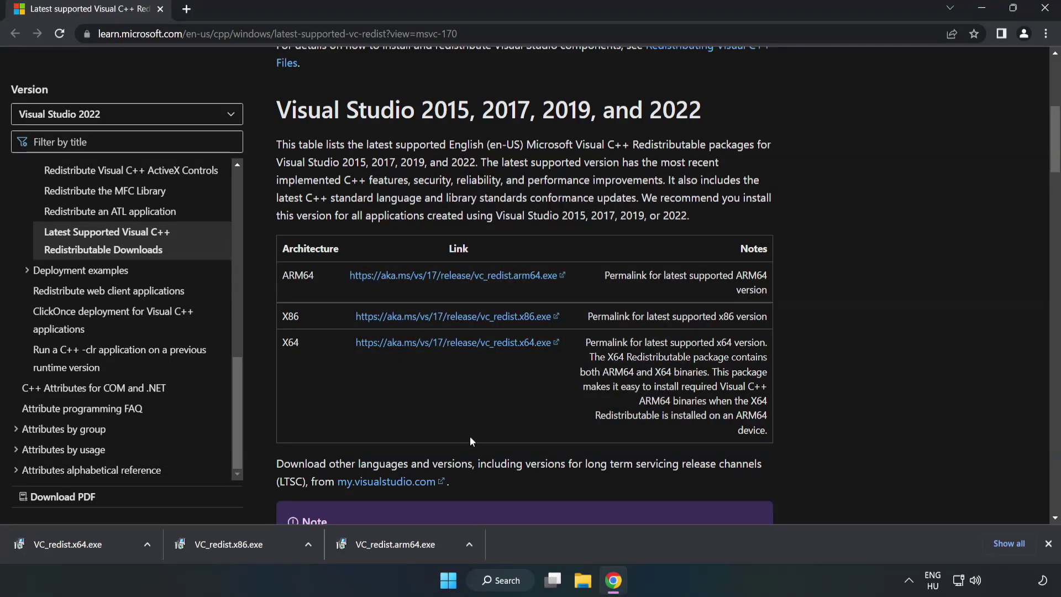
Install the x64 Visual C++ 2015-2022 Redistributable from VC_redist.x64.exe, agreeing to its license terms, and close the installer and the browser.
left_click(57, 541)
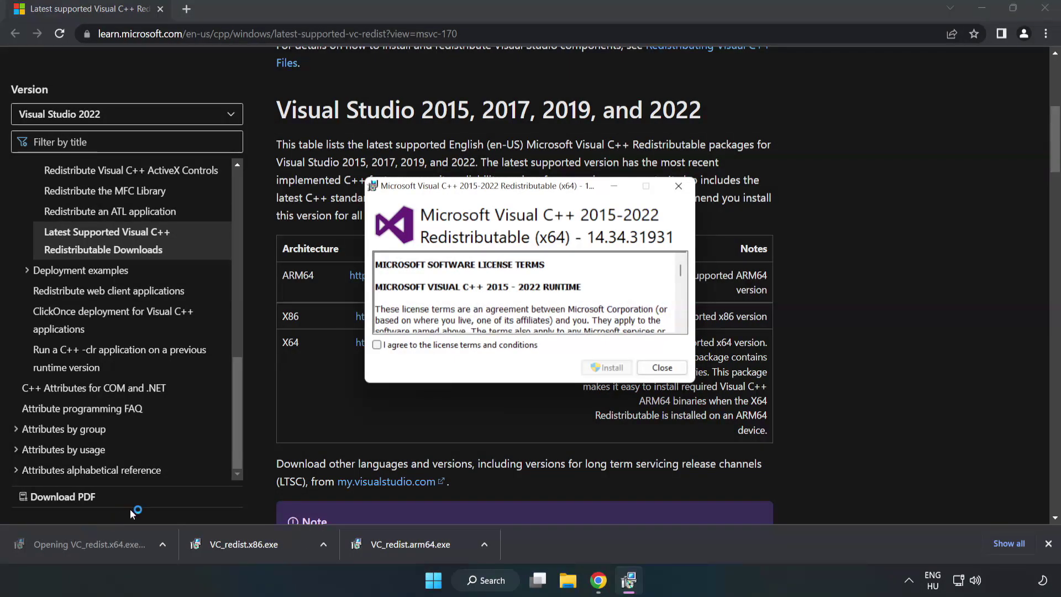
left_click_drag(680, 273, 682, 323)
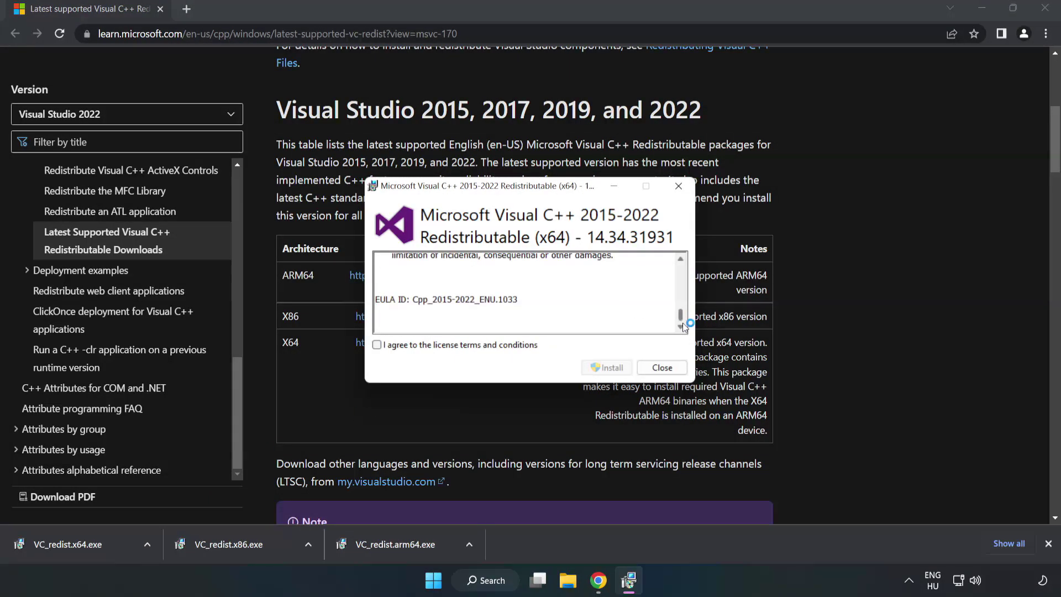
left_click(376, 344)
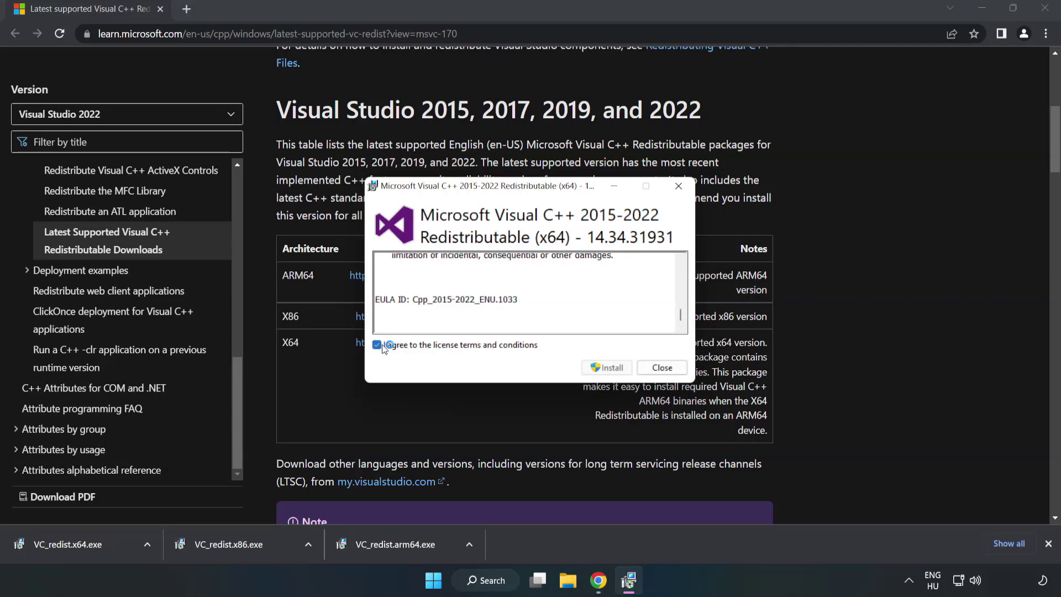
left_click(605, 367)
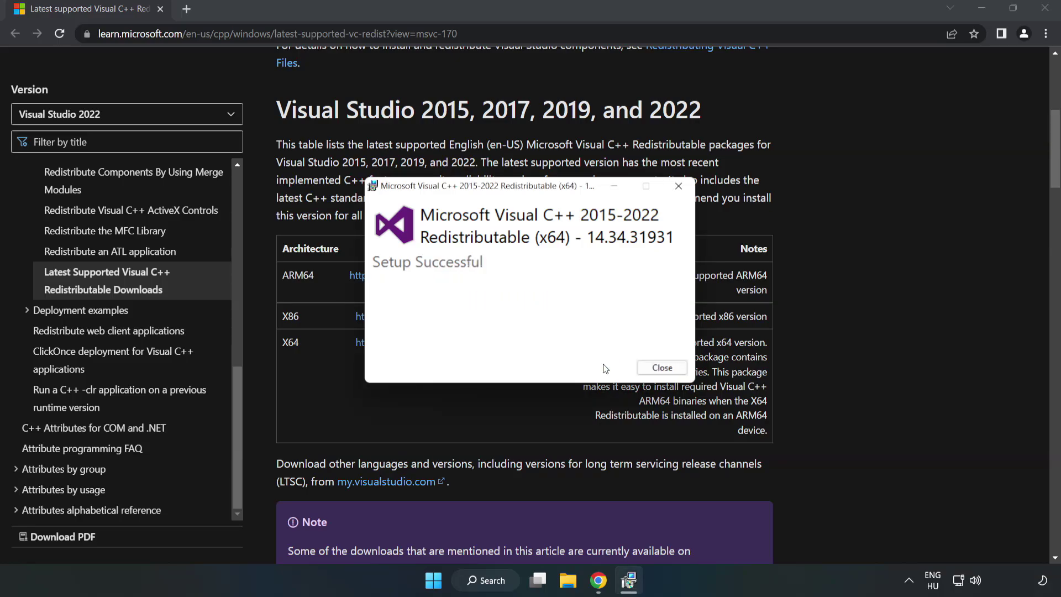
left_click(668, 373)
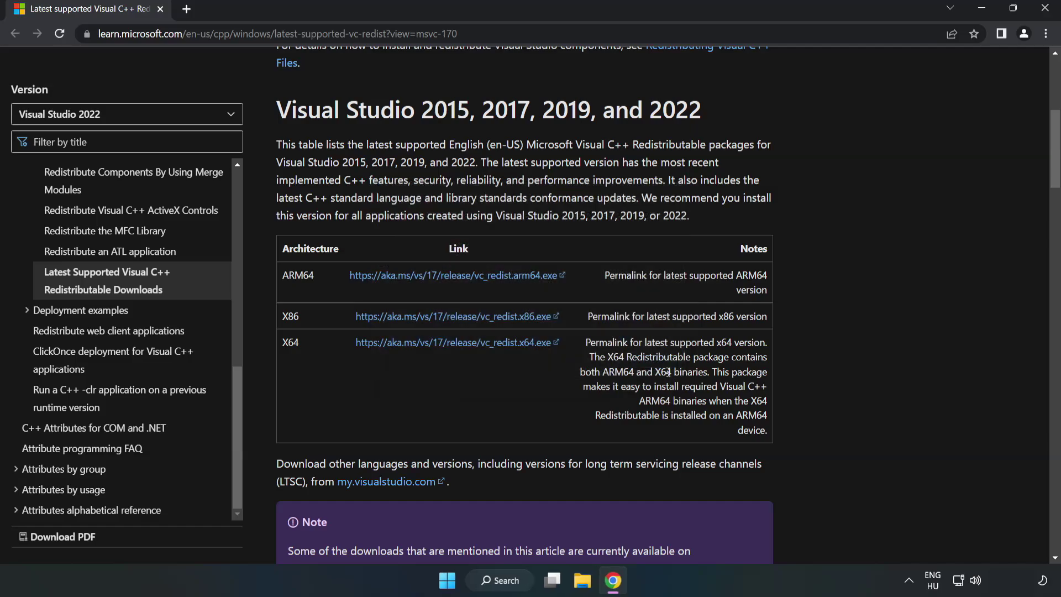
left_click(1046, 8)
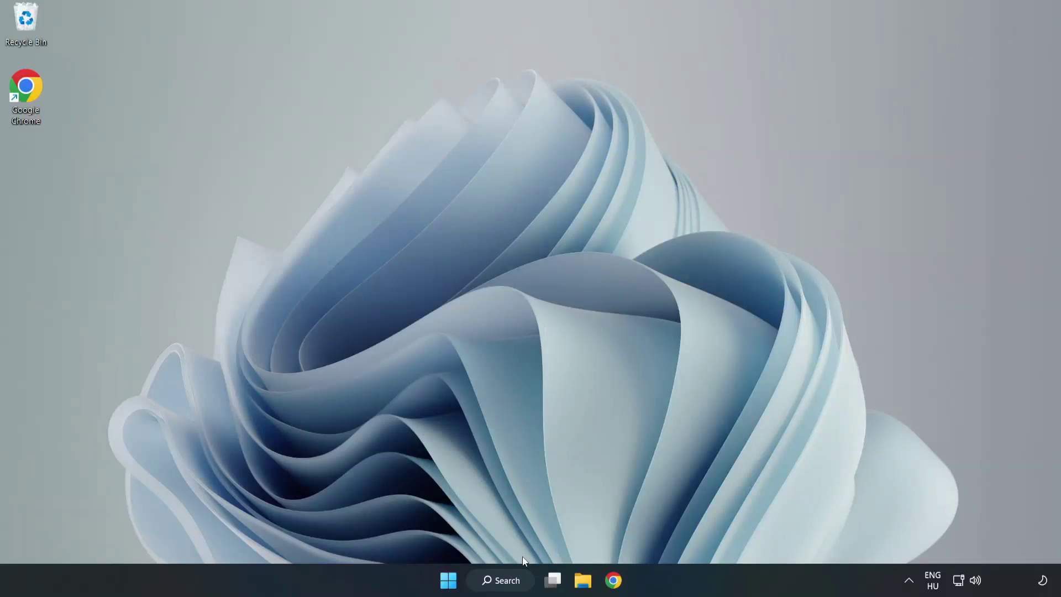
Search Windows for cmd and run Command Prompt as administrator.
left_click(504, 580)
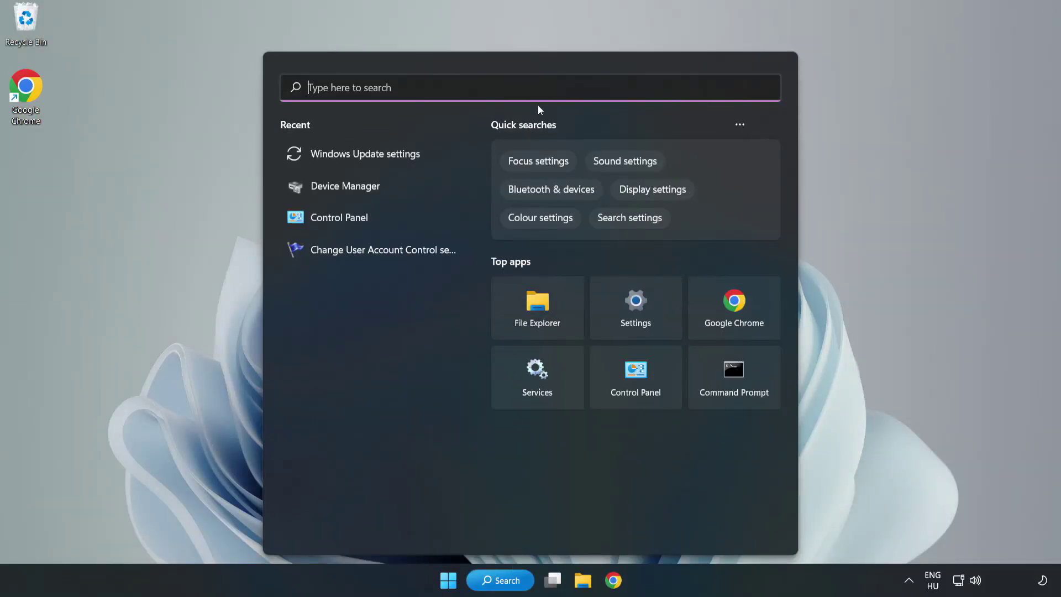
type("cmd")
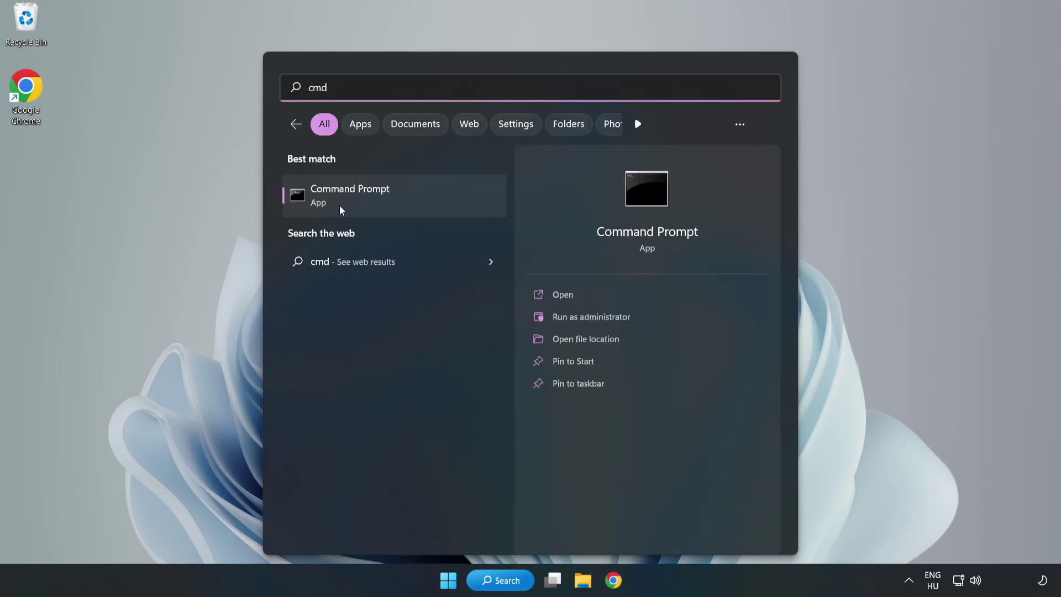
left_click(418, 201)
right_click(418, 201)
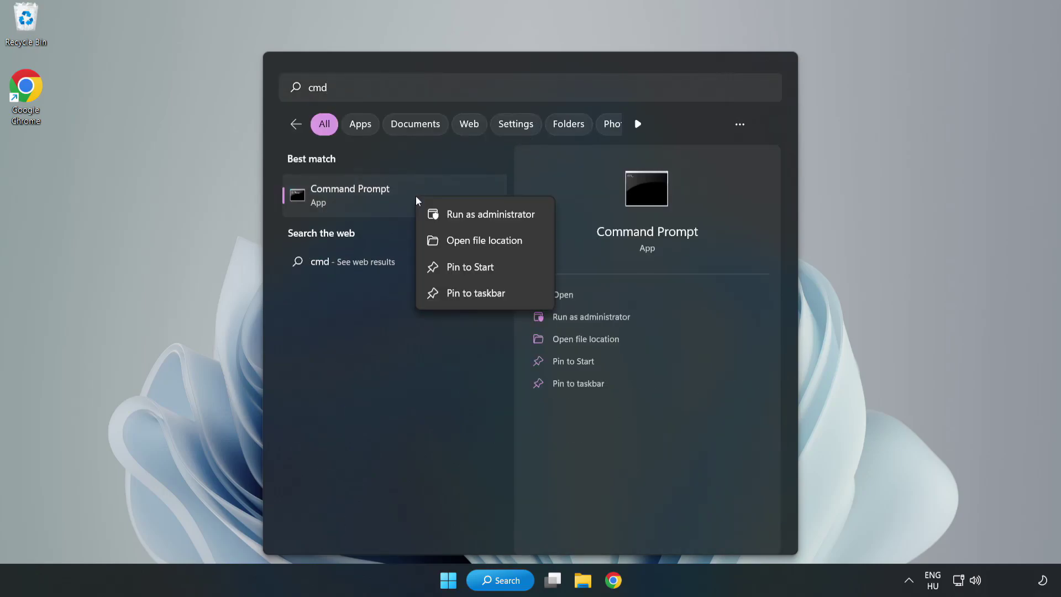
left_click(458, 216)
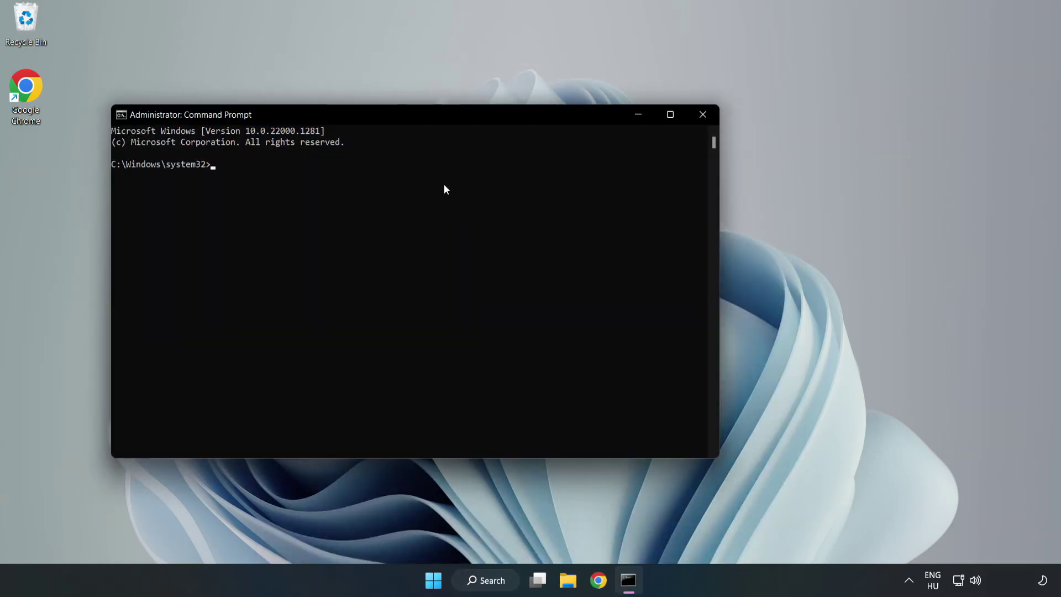
Run a system file scan with the command sfc /scannow and close the Command Prompt window.
left_click_drag(422, 120, 539, 121)
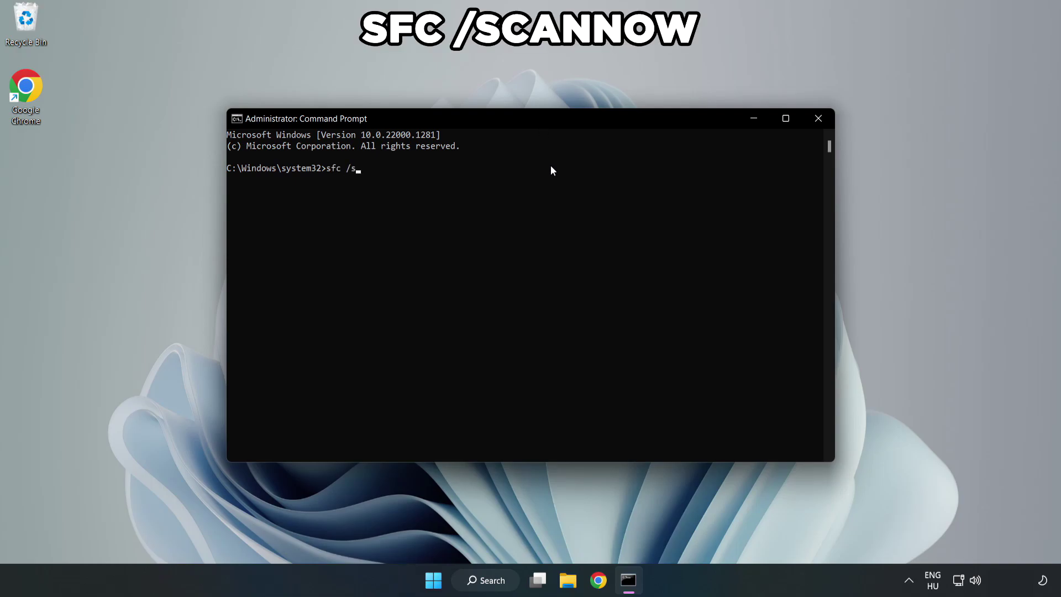
type("sfc /scannow")
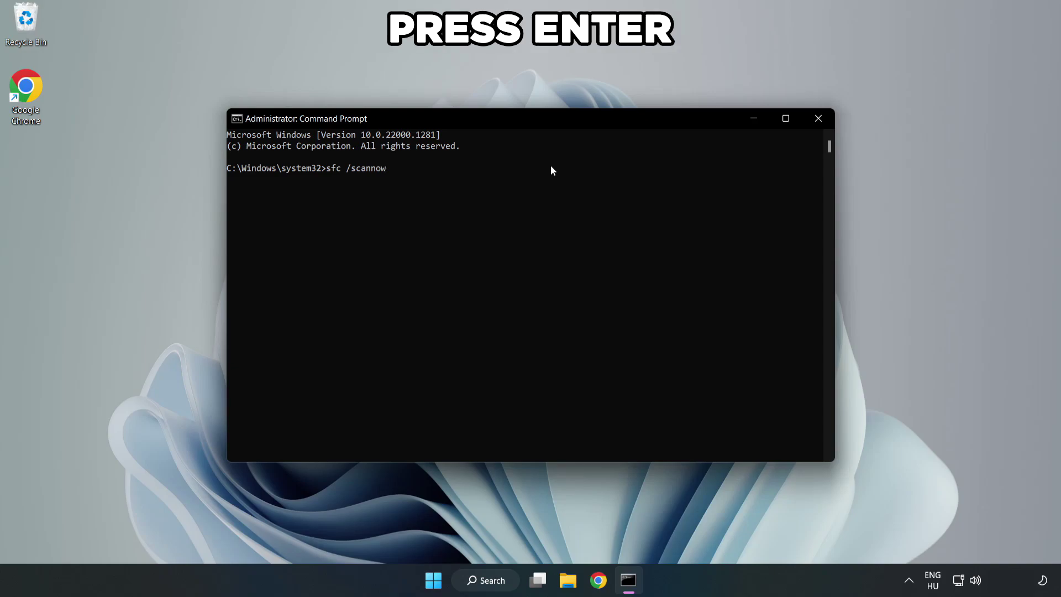
key("Return")
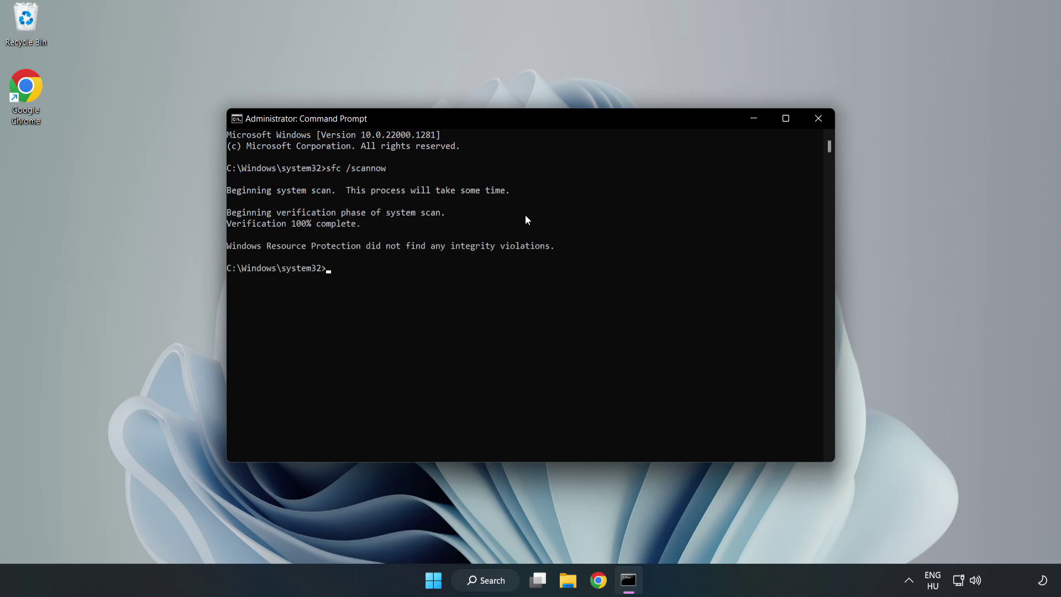
left_click(817, 125)
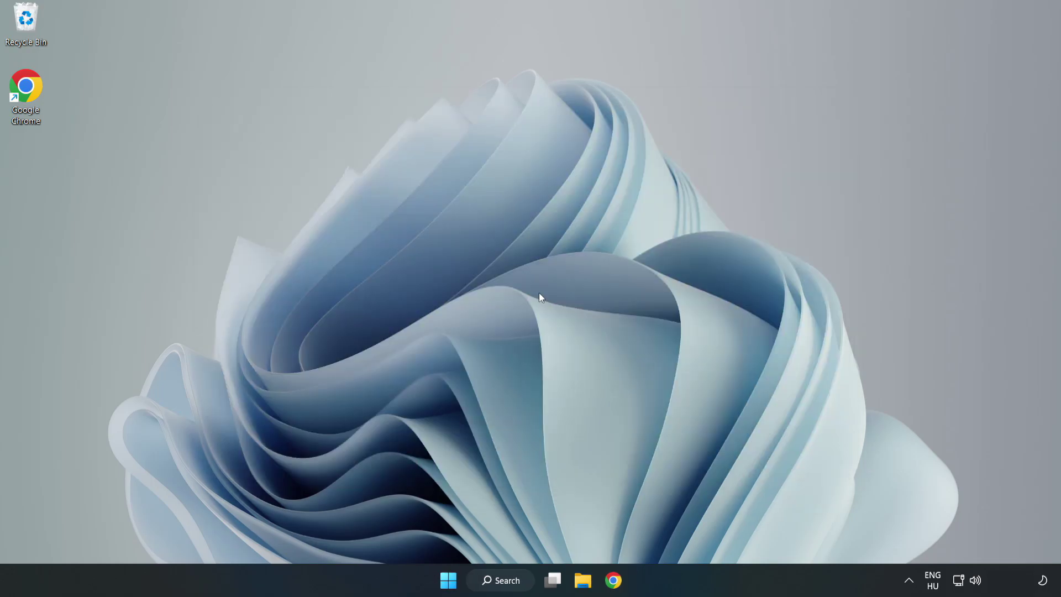
Bring up the computer's power options for a restart.
left_click(448, 579)
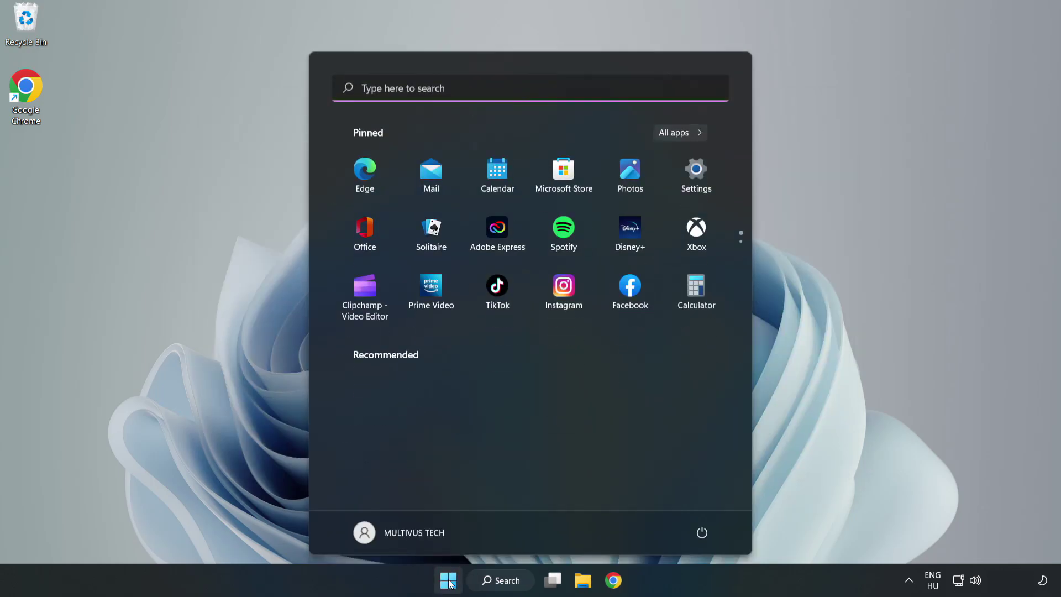
left_click(703, 532)
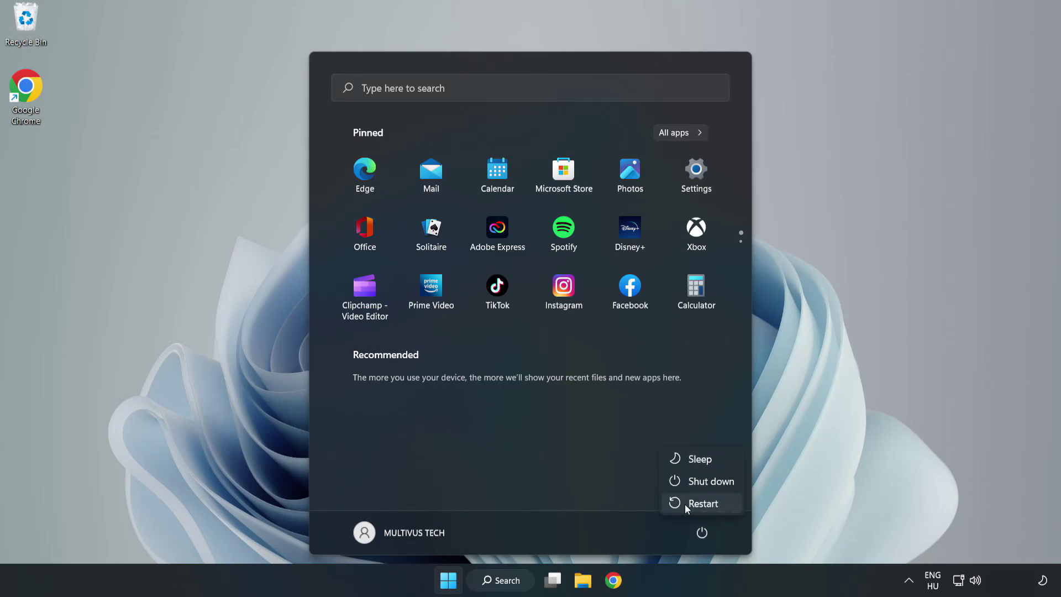